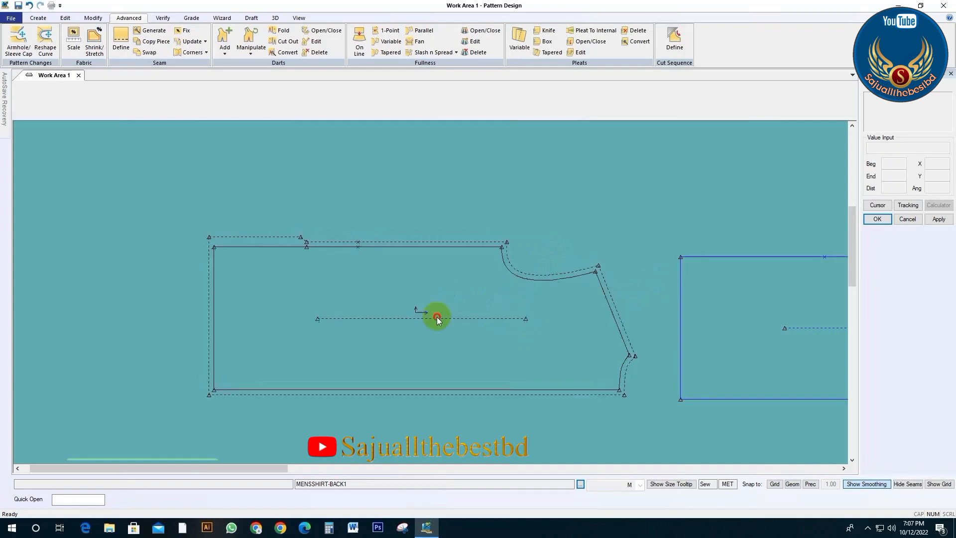
Step: Examine the stepped seam allowance along the side seam near the hem of the finished MENSSHIRT-BACK1 piece
{"action": "left_click_drag", "start_coordinate": [441, 311], "coordinate": [449, 305]}
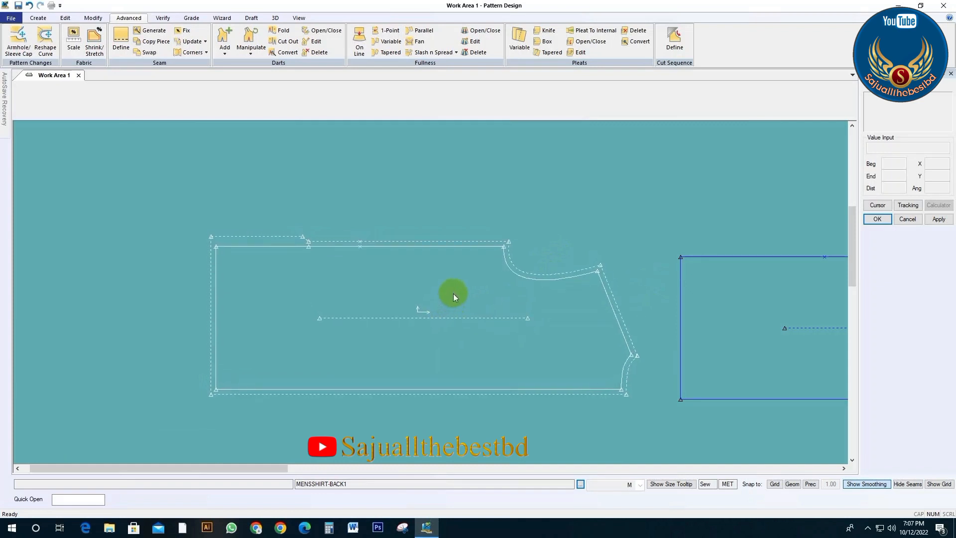
{"action": "left_click_drag", "start_coordinate": [454, 309], "coordinate": [453, 304]}
{"action": "scroll", "coordinate": [231, 219], "scroll_direction": "up", "scroll_amount": 5}
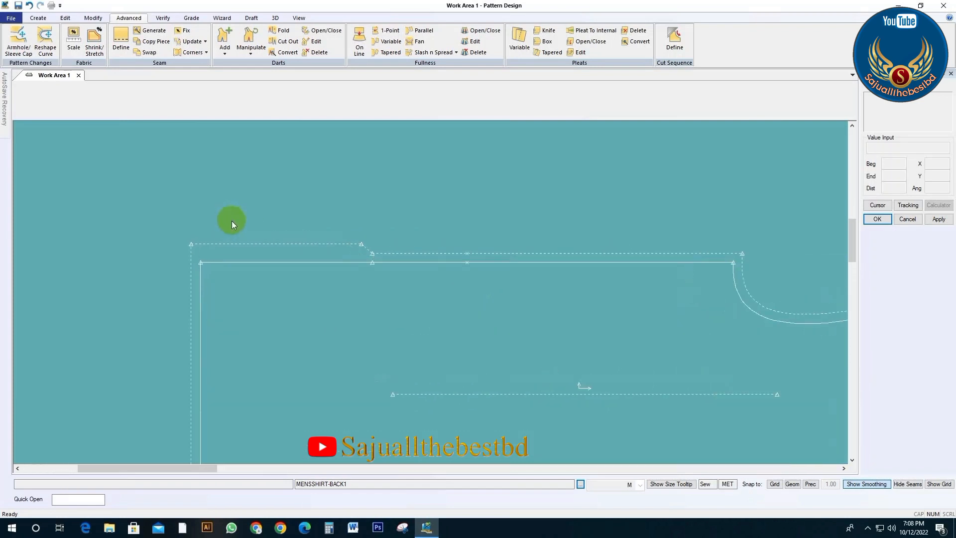
{"action": "left_click_drag", "start_coordinate": [367, 307], "coordinate": [340, 277]}
{"action": "middle_click_drag", "start_coordinate": [340, 277], "coordinate": [325, 273]}
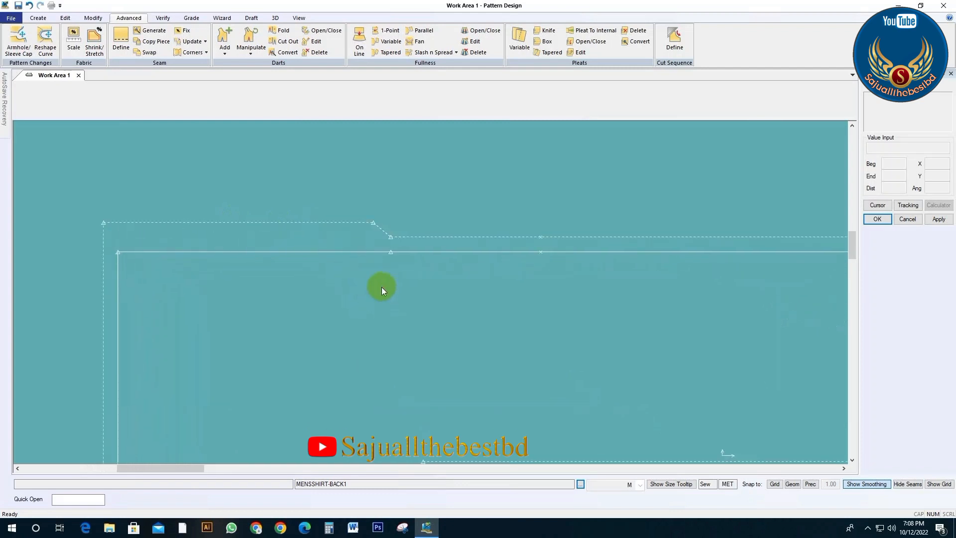
{"action": "left_click_drag", "start_coordinate": [388, 292], "coordinate": [409, 302]}
{"action": "middle_click_drag", "start_coordinate": [412, 300], "coordinate": [433, 298]}
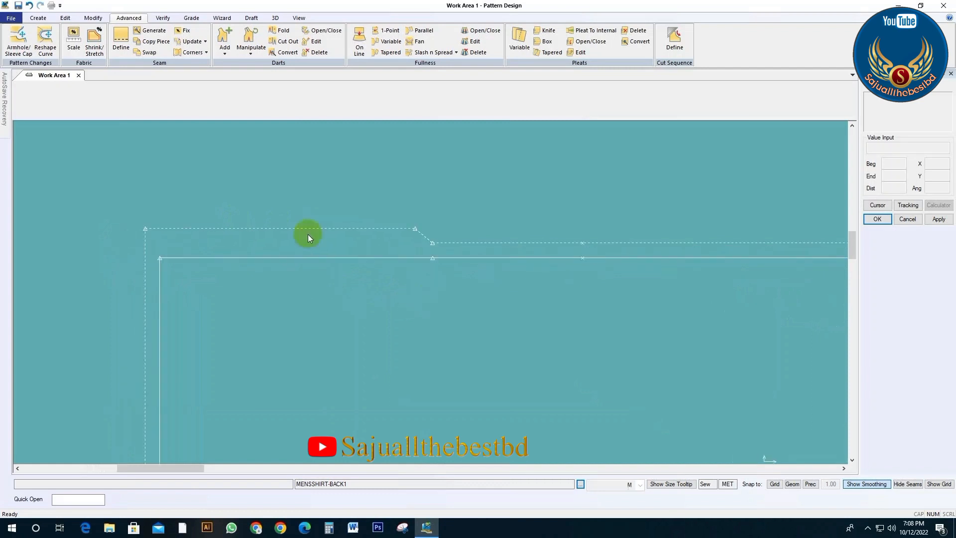
{"action": "scroll", "coordinate": [172, 200], "scroll_direction": "up", "scroll_amount": 5}
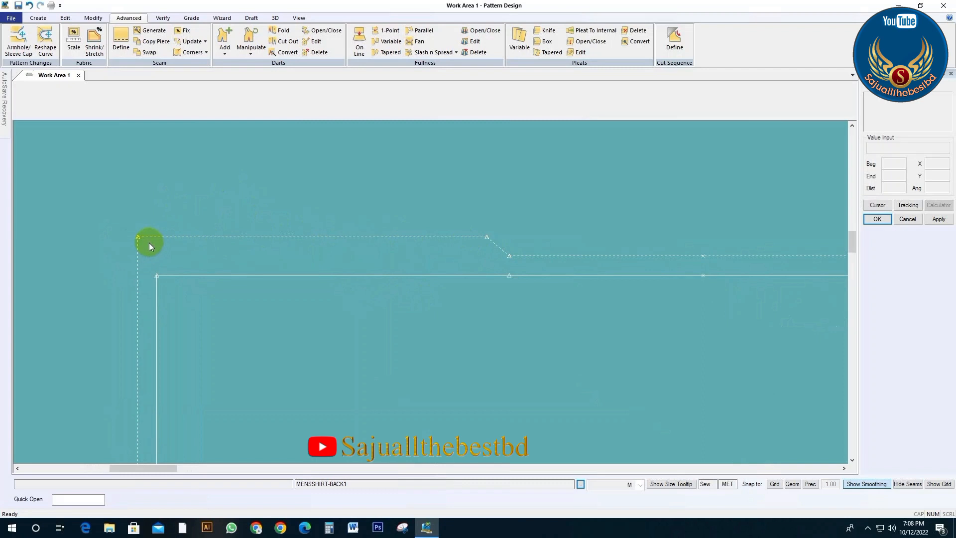
{"action": "middle_click_drag", "start_coordinate": [412, 276], "coordinate": [402, 278]}
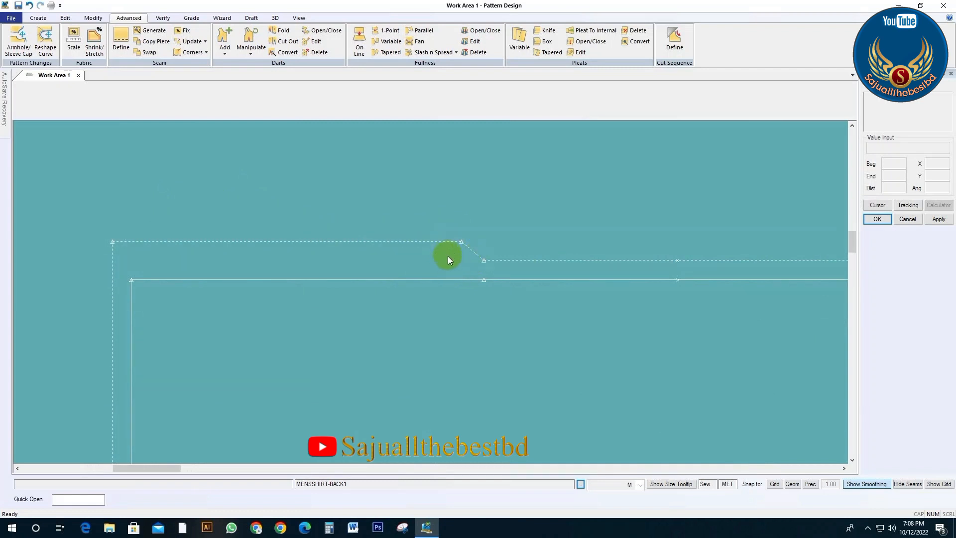
{"action": "middle_click_drag", "start_coordinate": [450, 267], "coordinate": [419, 223]}
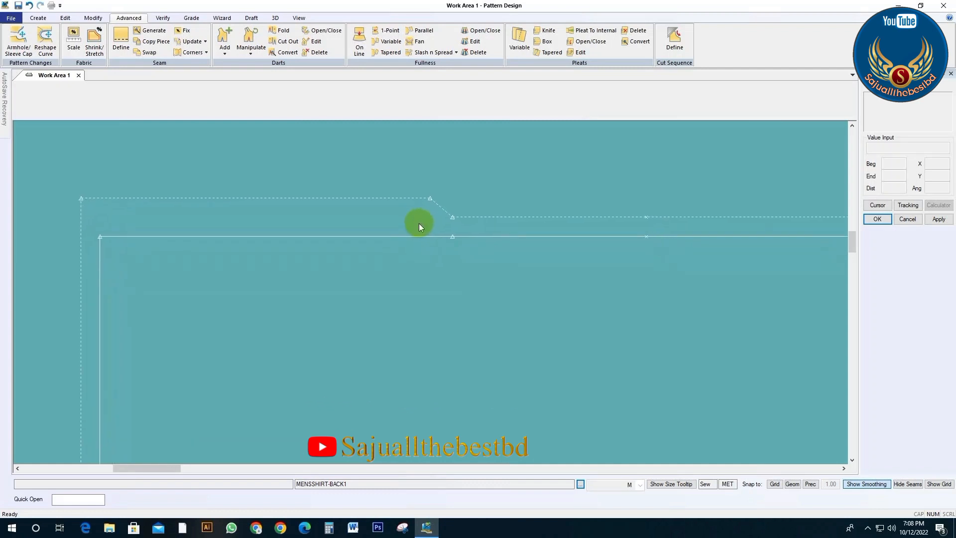
{"action": "scroll", "coordinate": [419, 223], "scroll_direction": "down", "scroll_amount": 5}
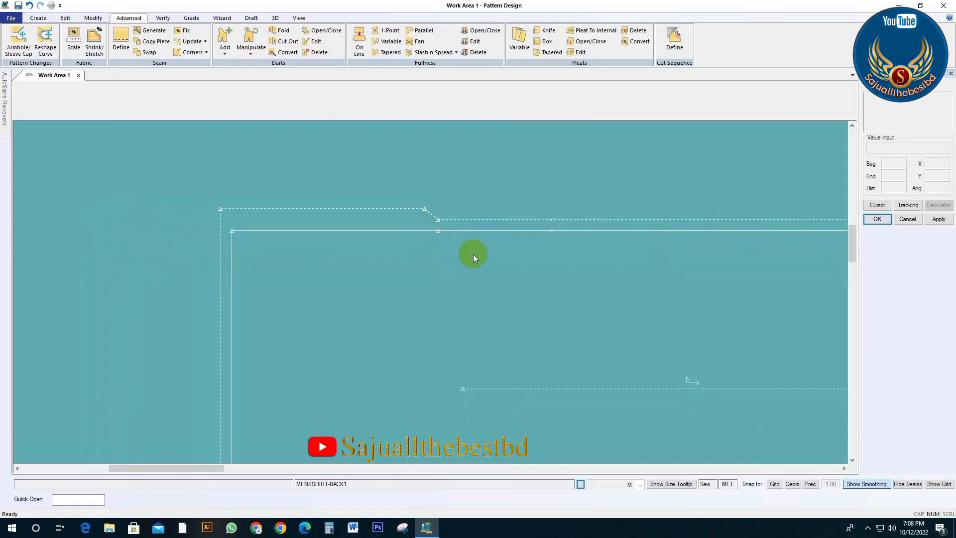
{"action": "middle_click_drag", "start_coordinate": [545, 279], "coordinate": [393, 288]}
{"action": "scroll", "coordinate": [333, 238], "scroll_direction": "down", "scroll_amount": 3}
{"action": "scroll", "coordinate": [410, 286], "scroll_direction": "down", "scroll_amount": 3}
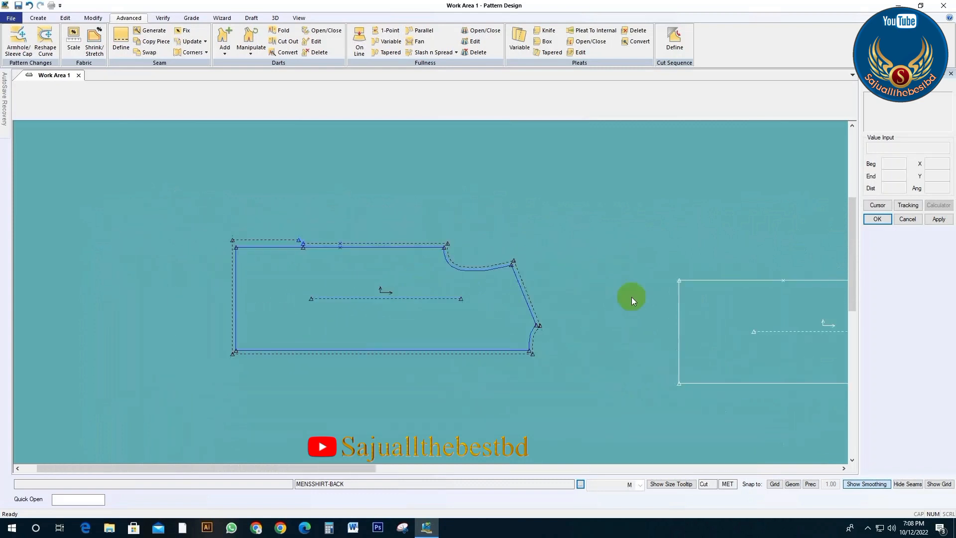
Step: Move the MENSSHIRT-BACK piece without seam allowance closer to the finished back piece
{"action": "left_click", "coordinate": [743, 325]}
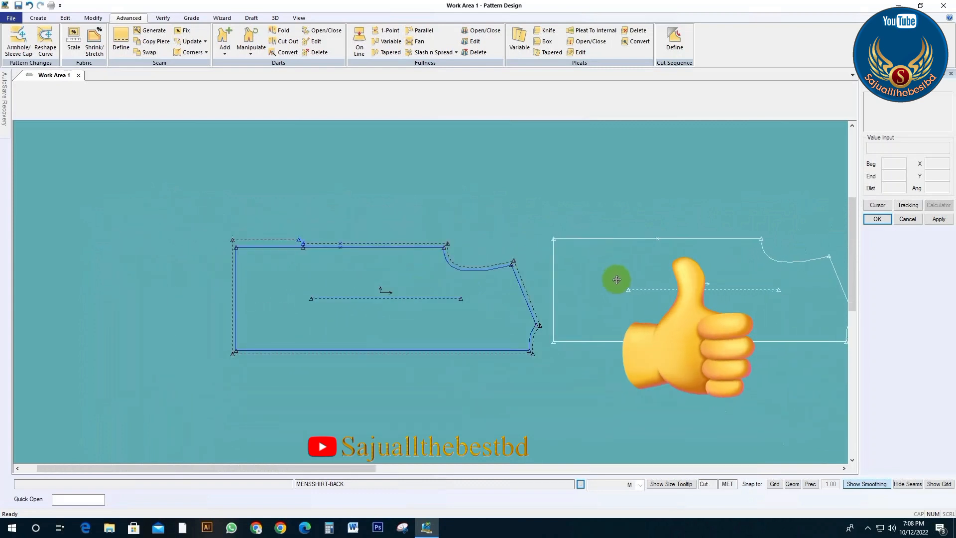
{"action": "left_click", "coordinate": [259, 295]}
{"action": "scroll", "coordinate": [259, 295], "scroll_direction": "up", "scroll_amount": 5}
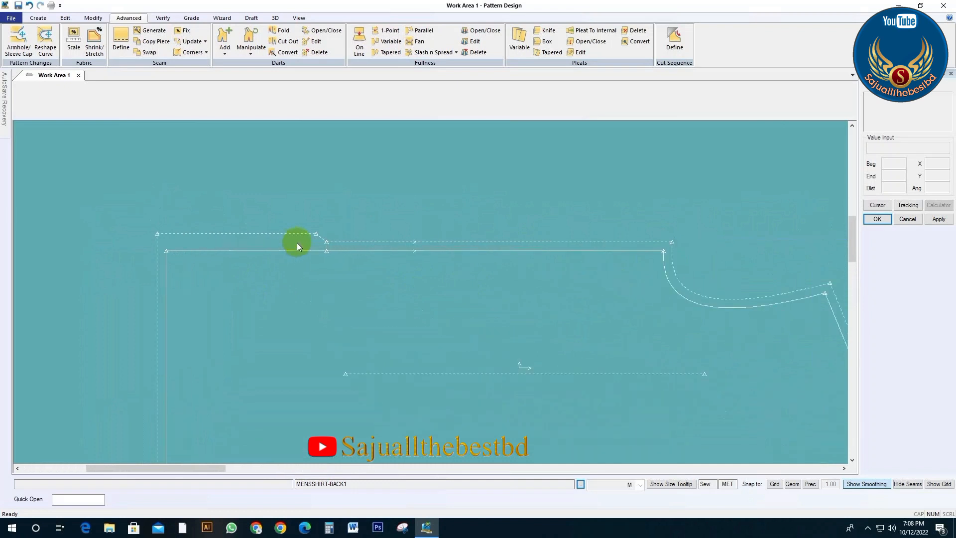
{"action": "scroll", "coordinate": [104, 235], "scroll_direction": "down", "scroll_amount": 3}
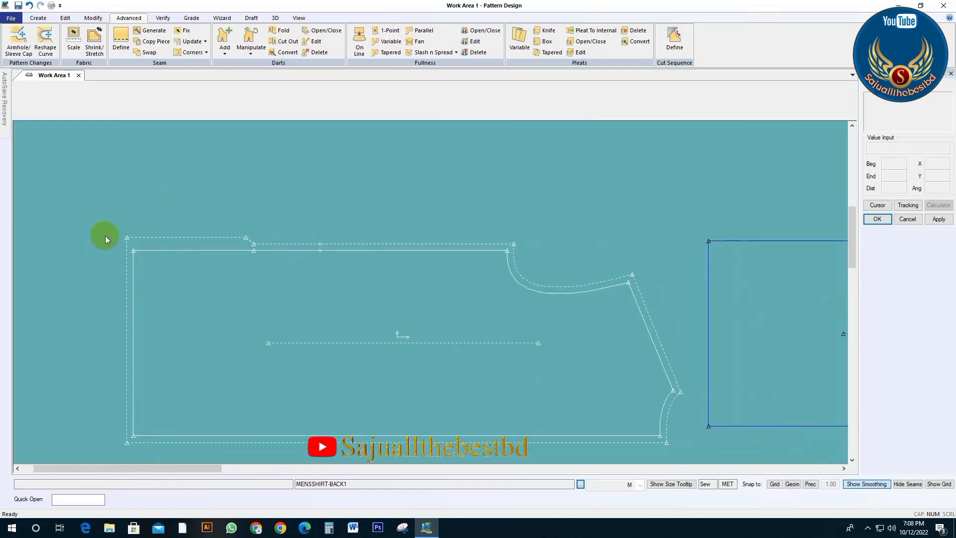
{"action": "scroll", "coordinate": [575, 246], "scroll_direction": "up", "scroll_amount": 3}
{"action": "scroll", "coordinate": [398, 227], "scroll_direction": "up", "scroll_amount": 3}
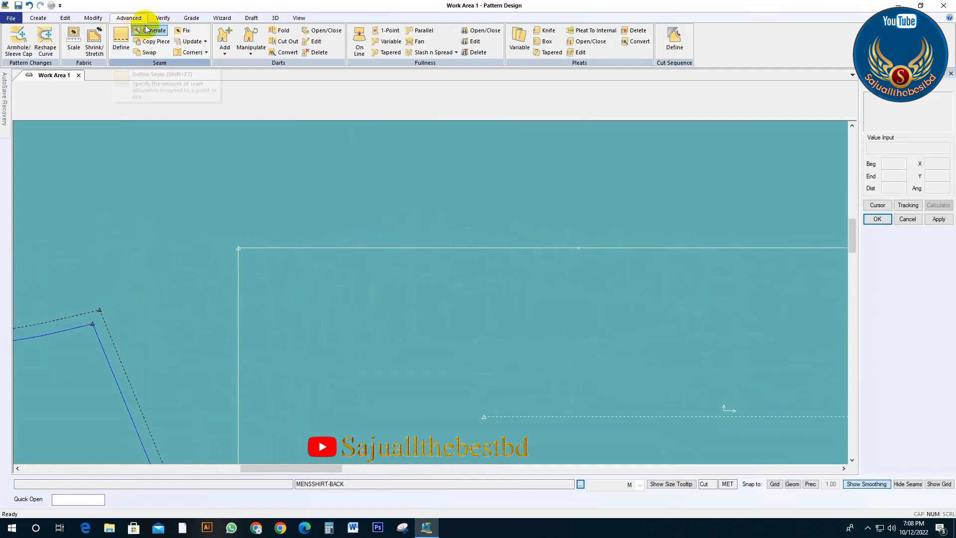
Step: Define an even manual seam allowance of 1 around the whole perimeter of the MENSSHIRT-BACK piece
{"action": "scroll", "coordinate": [625, 319], "scroll_direction": "down", "scroll_amount": 2}
{"action": "scroll", "coordinate": [626, 318], "scroll_direction": "down", "scroll_amount": 2}
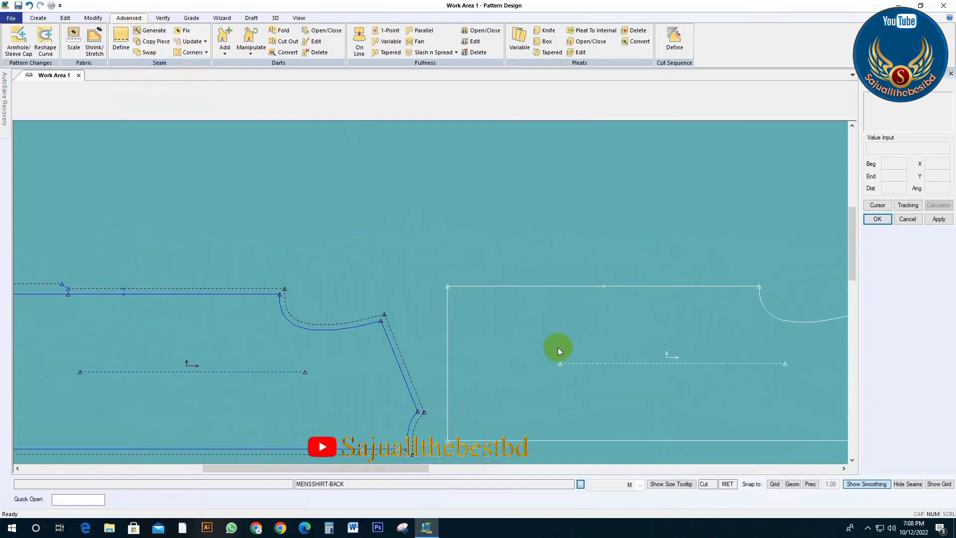
{"action": "scroll", "coordinate": [328, 238], "scroll_direction": "down", "scroll_amount": 1}
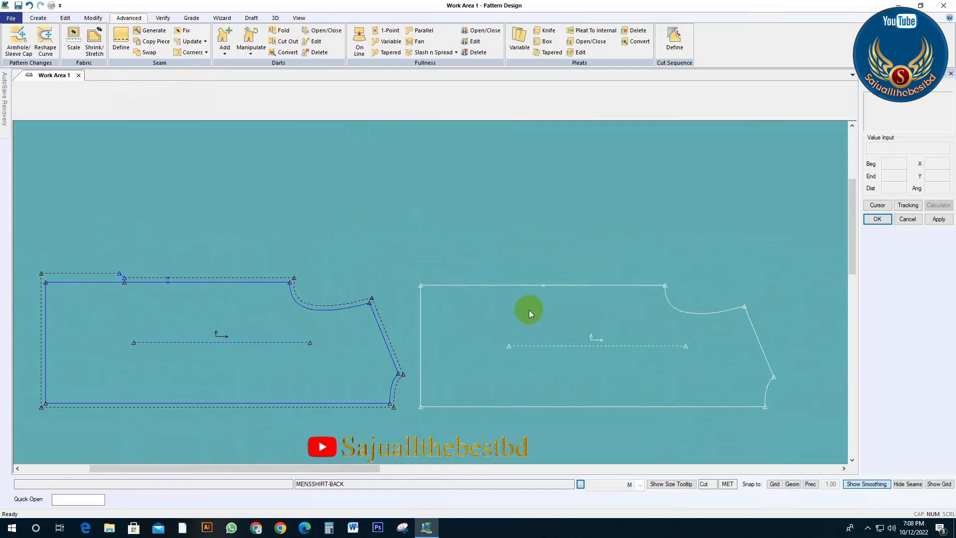
{"action": "scroll", "coordinate": [513, 299], "scroll_direction": "up", "scroll_amount": 3}
{"action": "middle_click_drag", "start_coordinate": [465, 338], "coordinate": [501, 330]}
{"action": "scroll", "coordinate": [330, 329], "scroll_direction": "down", "scroll_amount": 1}
{"action": "scroll", "coordinate": [687, 274], "scroll_direction": "up", "scroll_amount": 1}
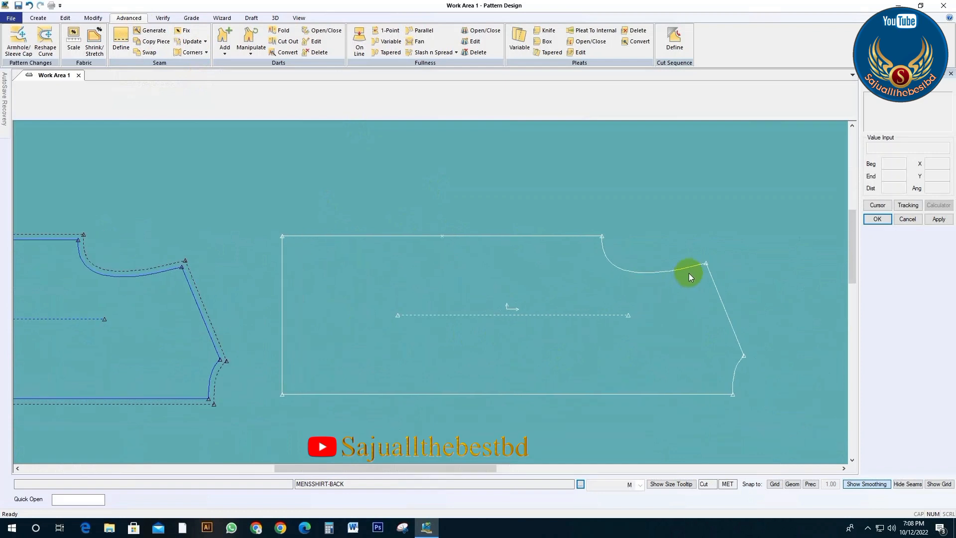
{"action": "left_click", "coordinate": [121, 39]}
{"action": "left_click", "coordinate": [474, 301]}
{"action": "right_click", "coordinate": [469, 299]}
{"action": "left_click", "coordinate": [469, 299]}
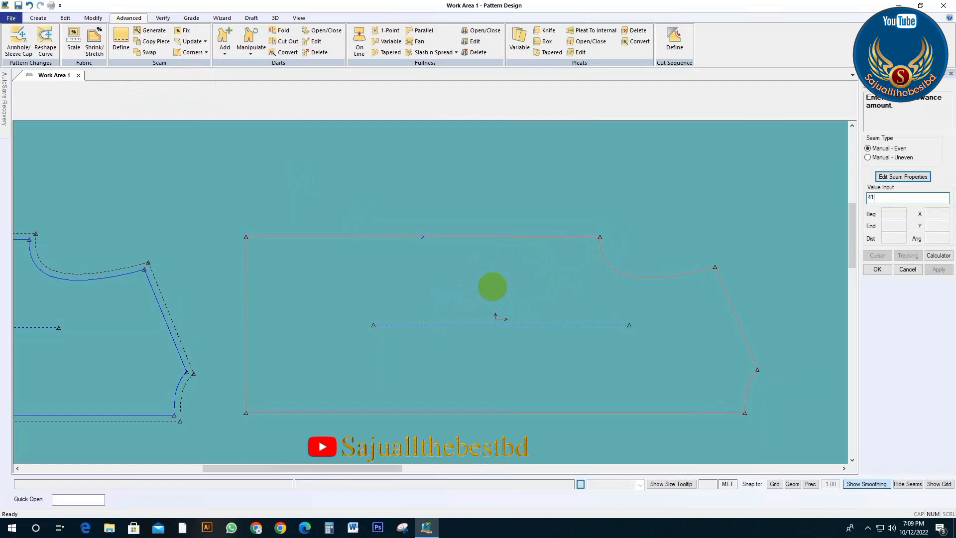
{"action": "type", "text": "1"}
{"action": "key", "text": "Return"}
{"action": "right_click", "coordinate": [480, 301]}
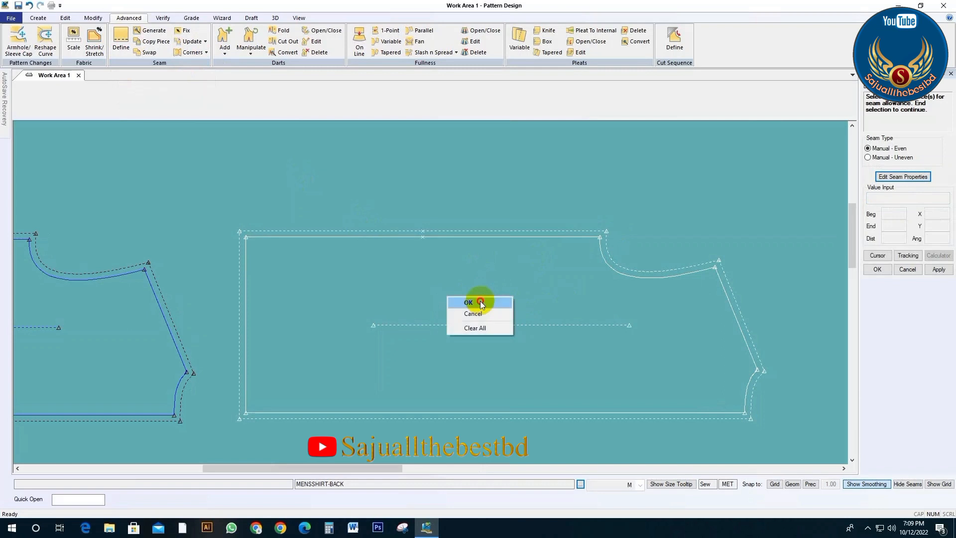
{"action": "left_click", "coordinate": [480, 301]}
Step: Split the side seam line of MENSSHIRT-BACK at a point roughly a third of the way from the hem to the armhole
{"action": "scroll", "coordinate": [430, 290], "scroll_direction": "up", "scroll_amount": 3}
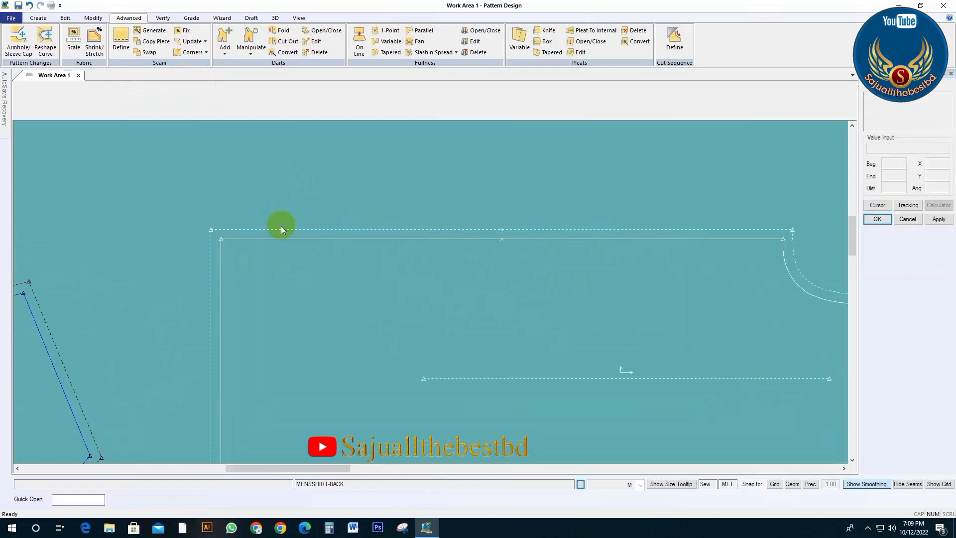
{"action": "left_click", "coordinate": [96, 20]}
{"action": "left_click", "coordinate": [350, 52]}
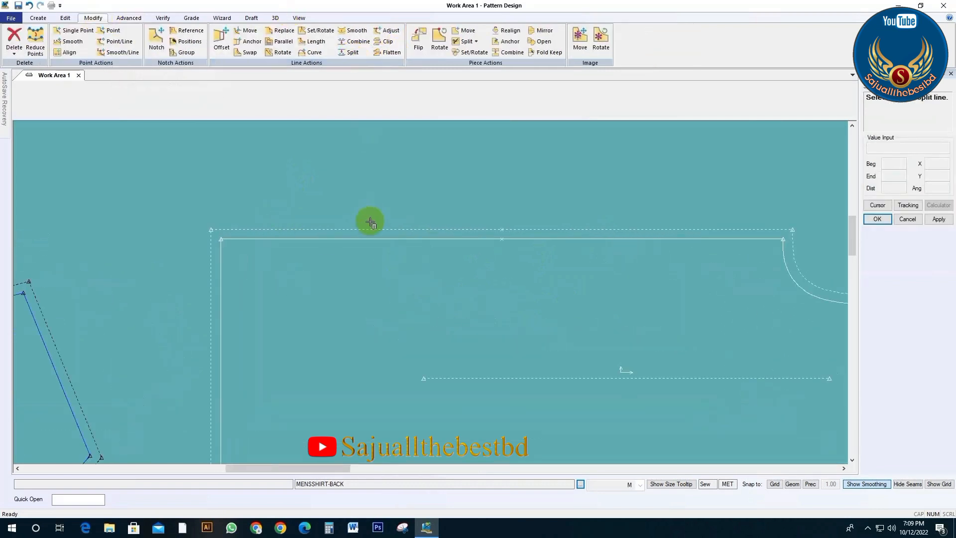
{"action": "left_click", "coordinate": [390, 239]}
{"action": "scroll", "coordinate": [315, 230], "scroll_direction": "up", "scroll_amount": 2}
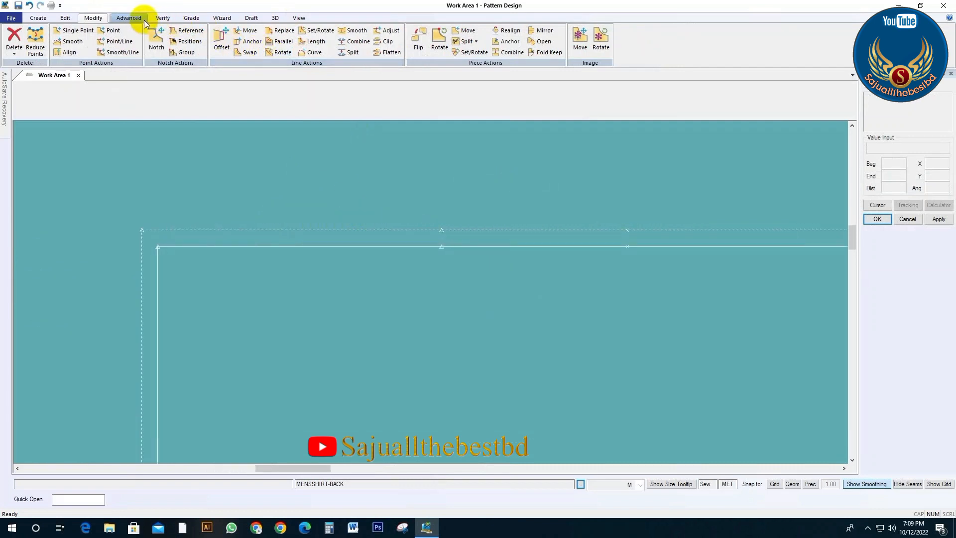
Step: Review the available seam corner types and compare the finished piece's slanted seam step with the split point on MENSSHIRT-BACK
{"action": "left_click", "coordinate": [122, 19]}
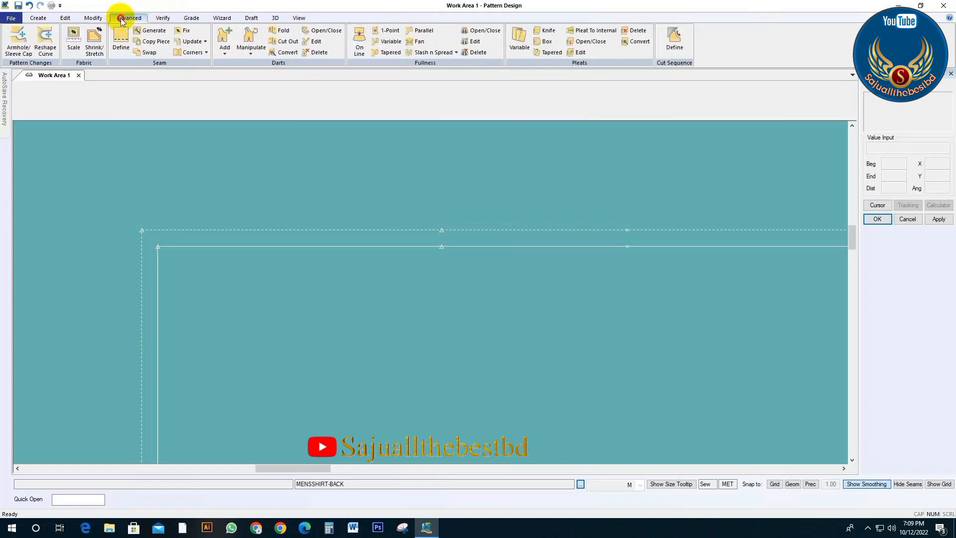
{"action": "left_click", "coordinate": [206, 55]}
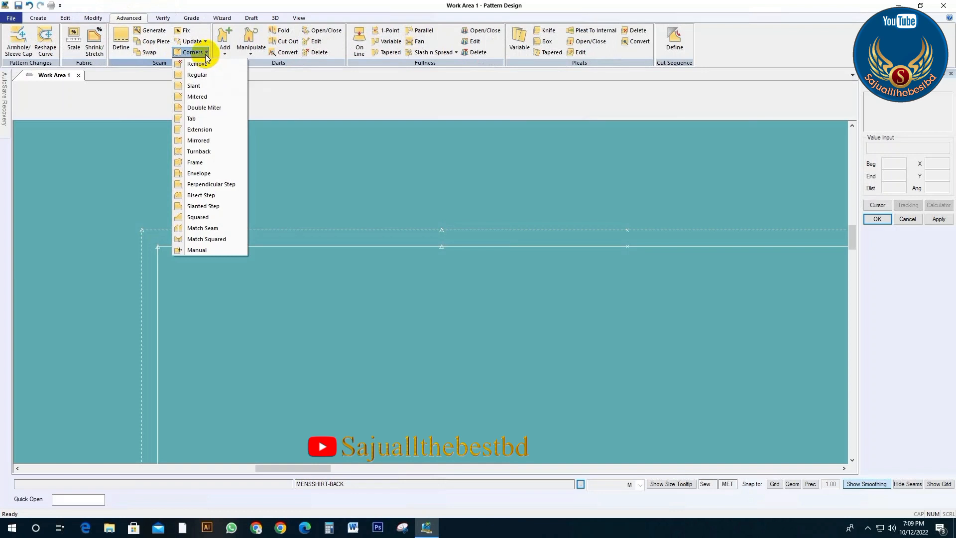
{"action": "left_click", "coordinate": [369, 99]}
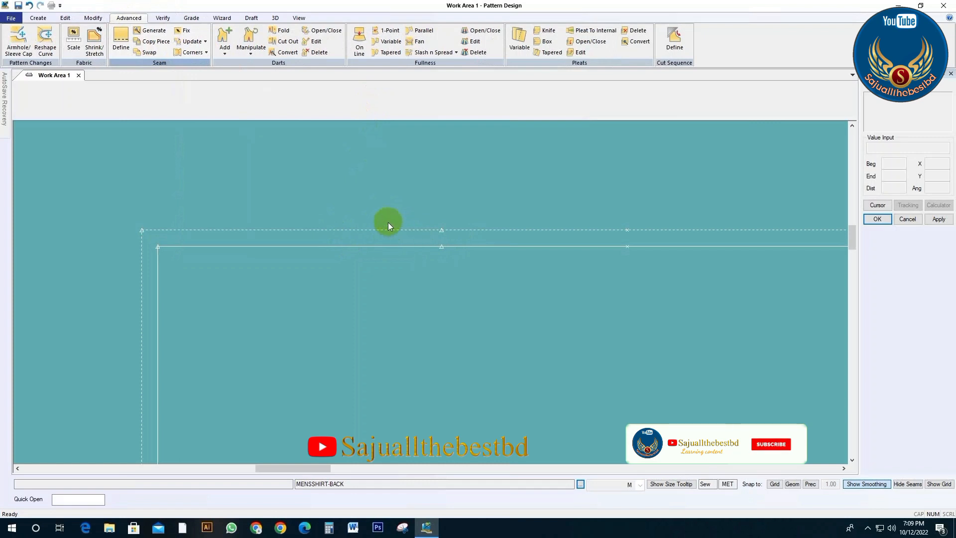
{"action": "scroll", "coordinate": [608, 261], "scroll_direction": "down", "scroll_amount": 8}
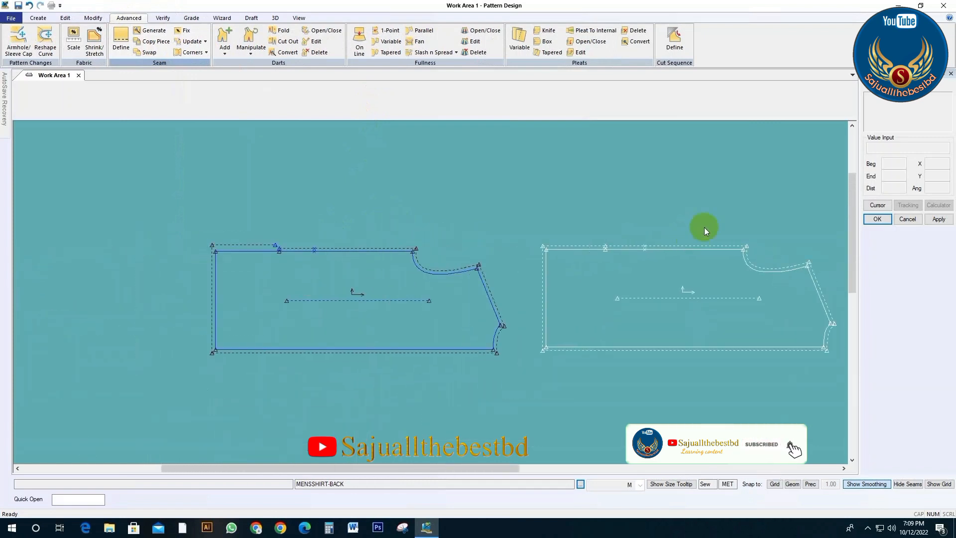
{"action": "scroll", "coordinate": [268, 255], "scroll_direction": "up", "scroll_amount": 3}
{"action": "scroll", "coordinate": [269, 254], "scroll_direction": "up", "scroll_amount": 5}
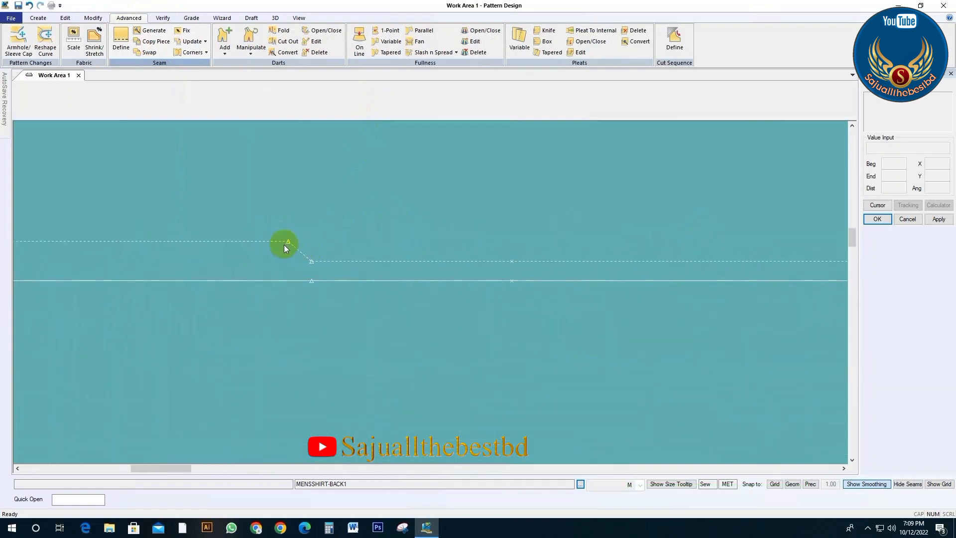
{"action": "scroll", "coordinate": [184, 271], "scroll_direction": "down", "scroll_amount": 6}
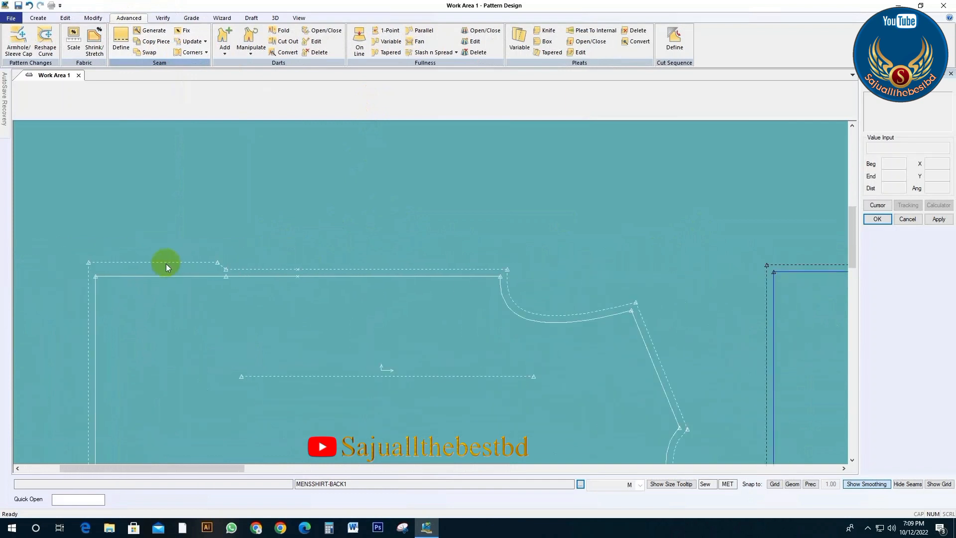
{"action": "scroll", "coordinate": [594, 266], "scroll_direction": "up", "scroll_amount": 2}
{"action": "scroll", "coordinate": [593, 266], "scroll_direction": "up", "scroll_amount": 5}
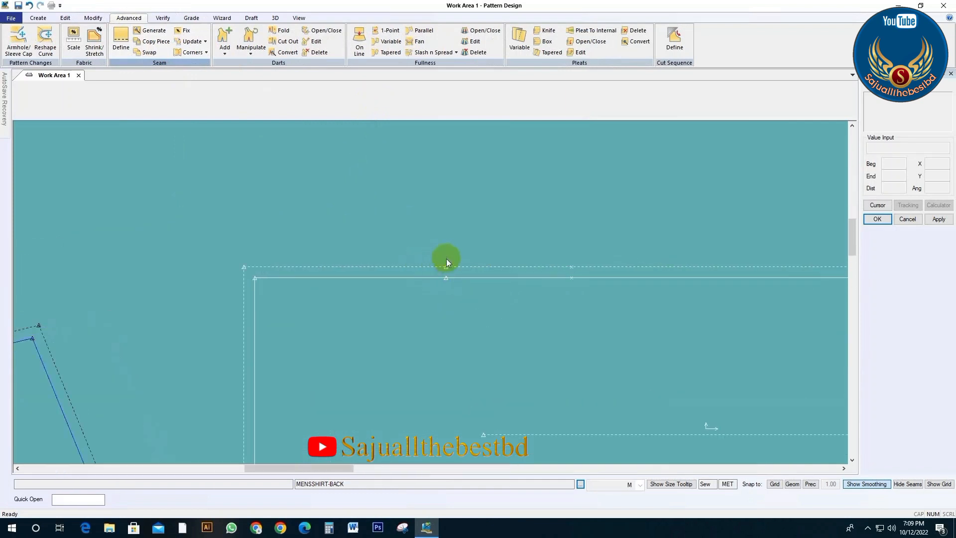
Step: Apply a Perpendicular Step corner at the side seam's split point, with curve type None and a seam allowance of 2 on the hem-side segment
{"action": "left_click", "coordinate": [206, 53]}
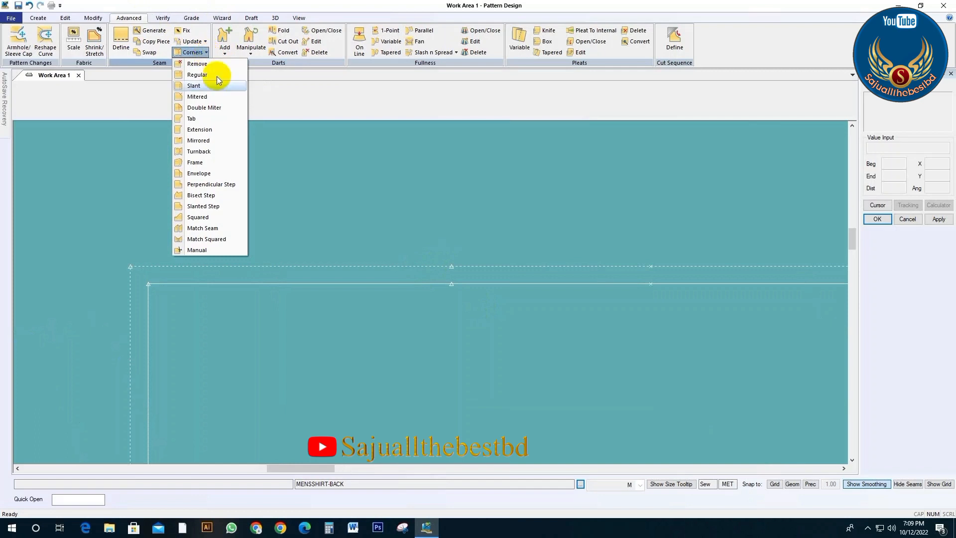
{"action": "left_click", "coordinate": [217, 187]}
{"action": "left_click", "coordinate": [327, 283]}
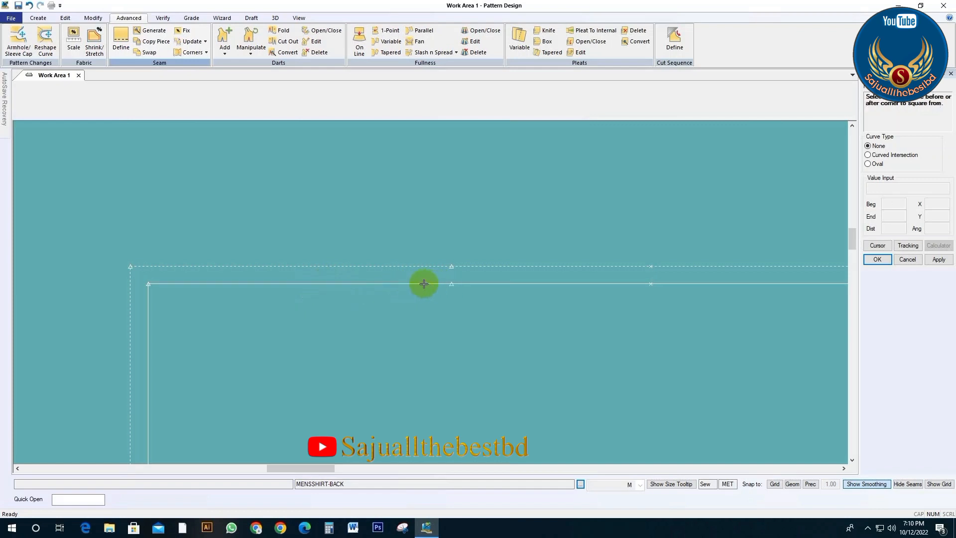
{"action": "left_click", "coordinate": [444, 284]}
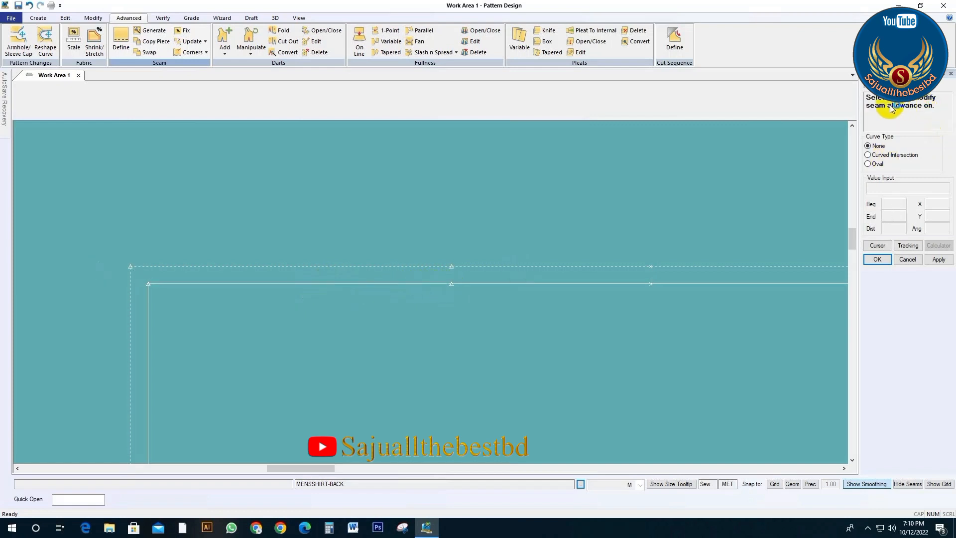
{"action": "left_click", "coordinate": [436, 283]}
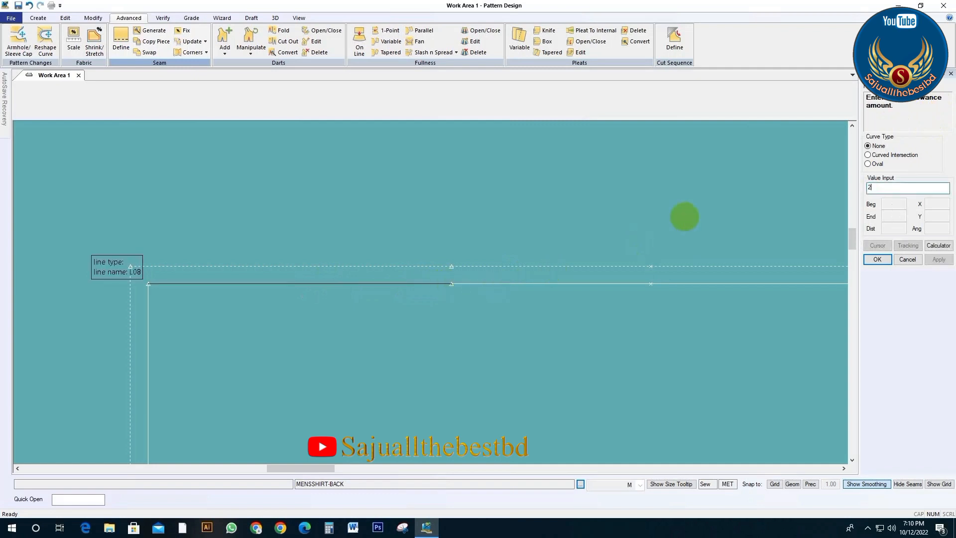
{"action": "key", "text": "Return"}
{"action": "scroll", "coordinate": [456, 258], "scroll_direction": "up", "scroll_amount": 2}
{"action": "scroll", "coordinate": [635, 261], "scroll_direction": "down", "scroll_amount": 2}
{"action": "scroll", "coordinate": [312, 244], "scroll_direction": "up", "scroll_amount": 3}
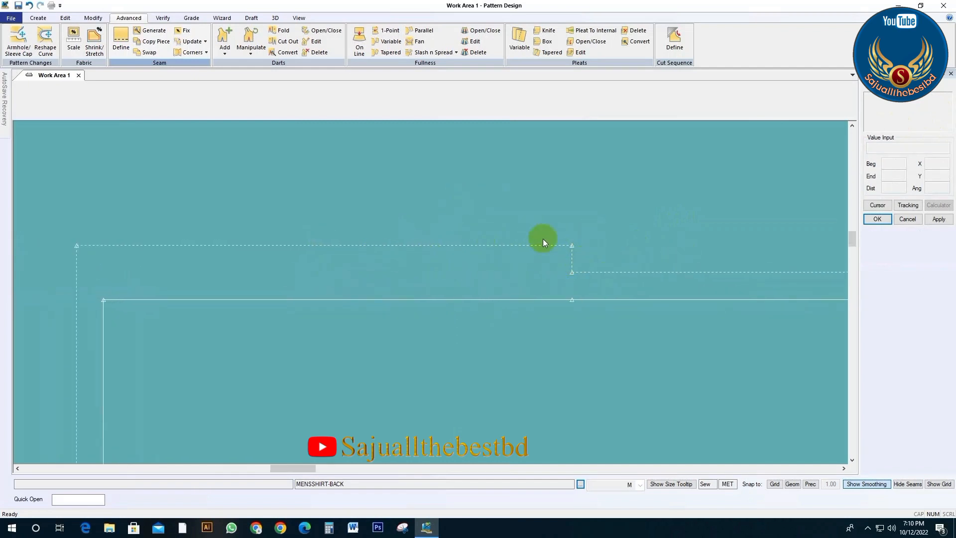
{"action": "scroll", "coordinate": [564, 259], "scroll_direction": "down", "scroll_amount": 2}
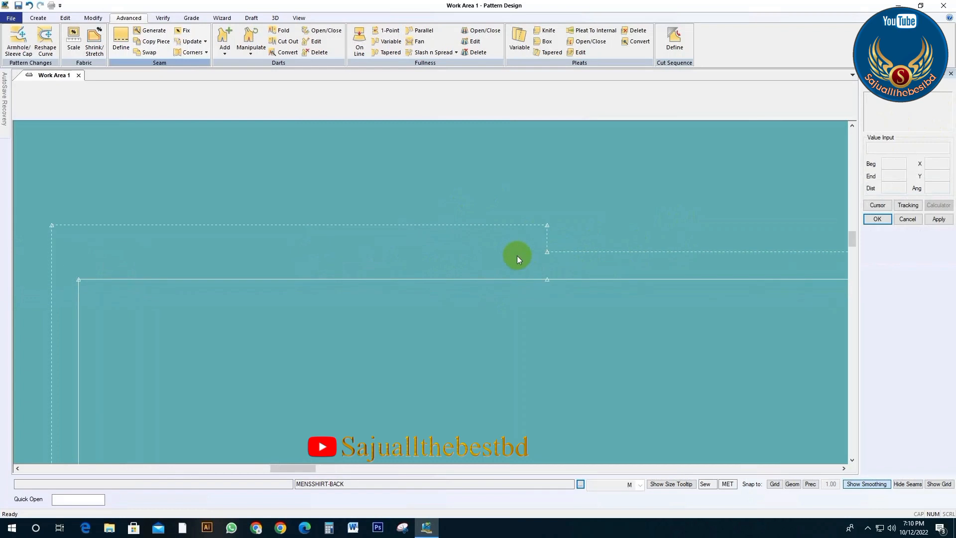
{"action": "scroll", "coordinate": [517, 261], "scroll_direction": "down", "scroll_amount": 3}
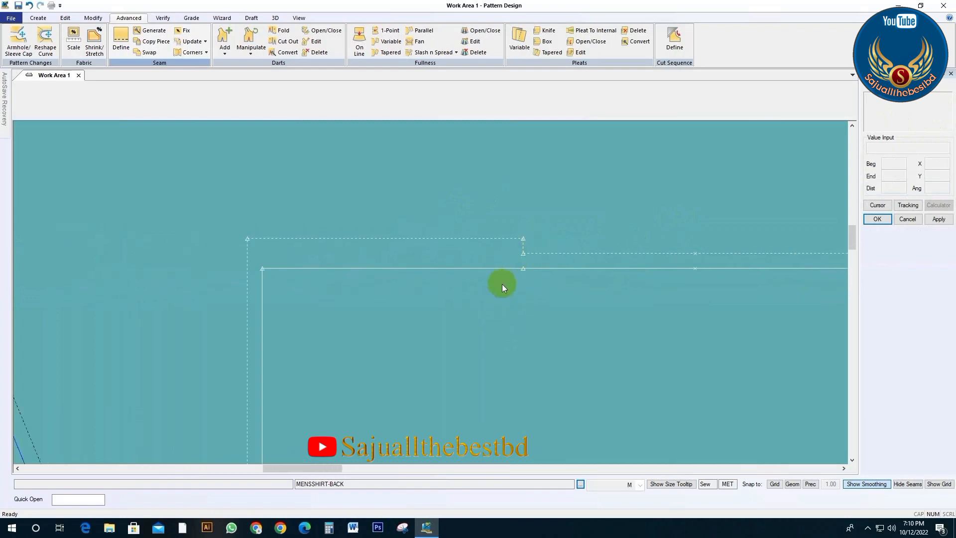
Step: Undo the perpendicular step corner at the split point on the side seam of MENSSHIRT-BACK
{"action": "scroll", "coordinate": [449, 262], "scroll_direction": "up", "scroll_amount": 1}
{"action": "key", "text": "ctrl+z"}
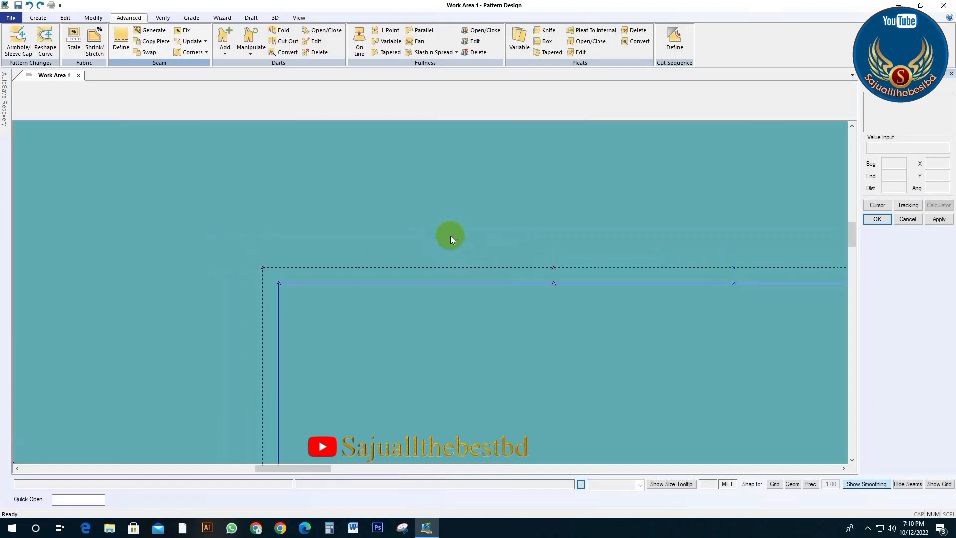
{"action": "left_click", "coordinate": [518, 312]}
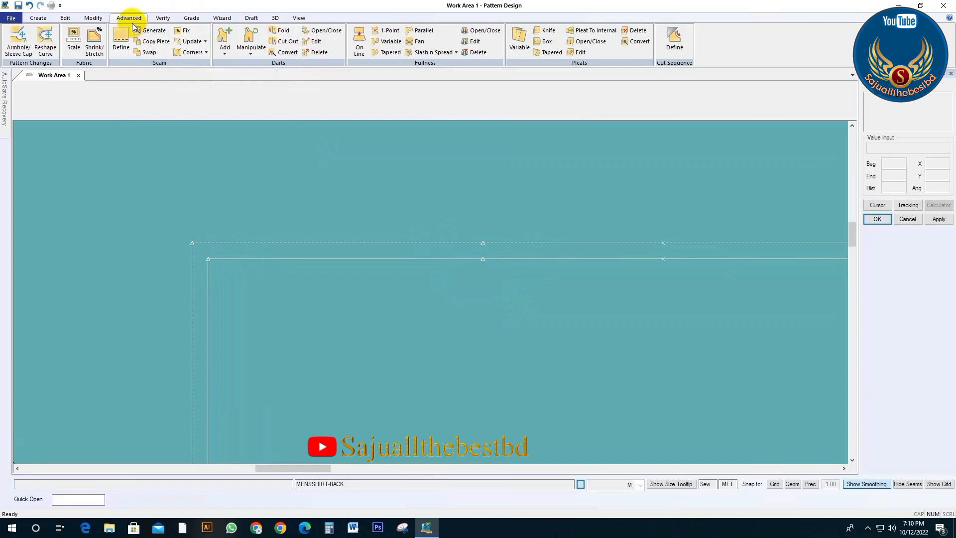
Step: Start a Slanted Step corner at the side seam's split point, with curve type None and a seam allowance of 3 on the hem-side segment
{"action": "left_click", "coordinate": [206, 52]}
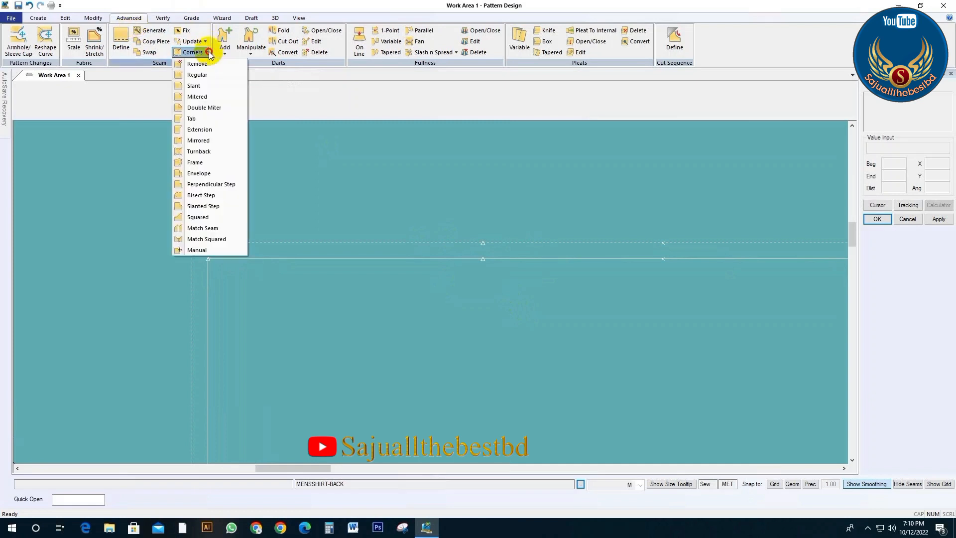
{"action": "left_click", "coordinate": [206, 206]}
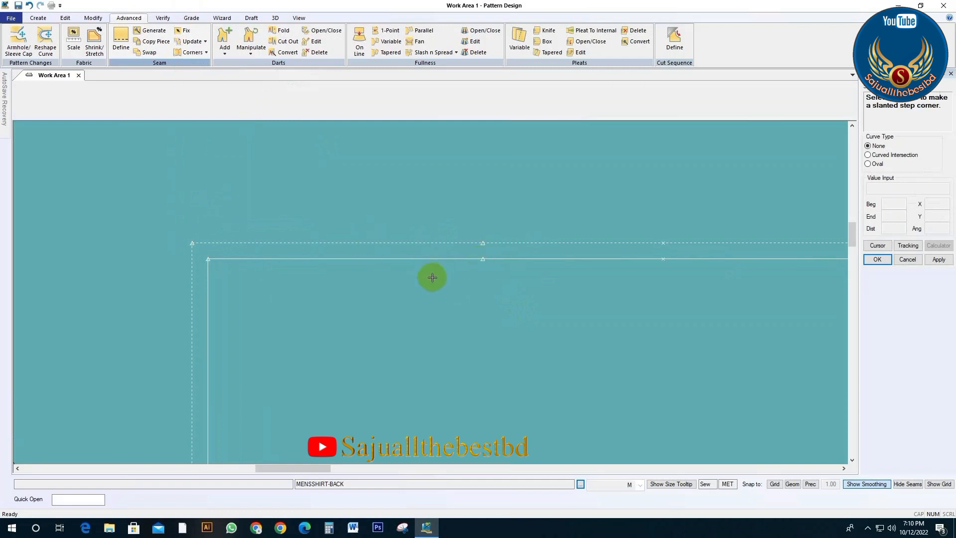
{"action": "left_click", "coordinate": [460, 264]}
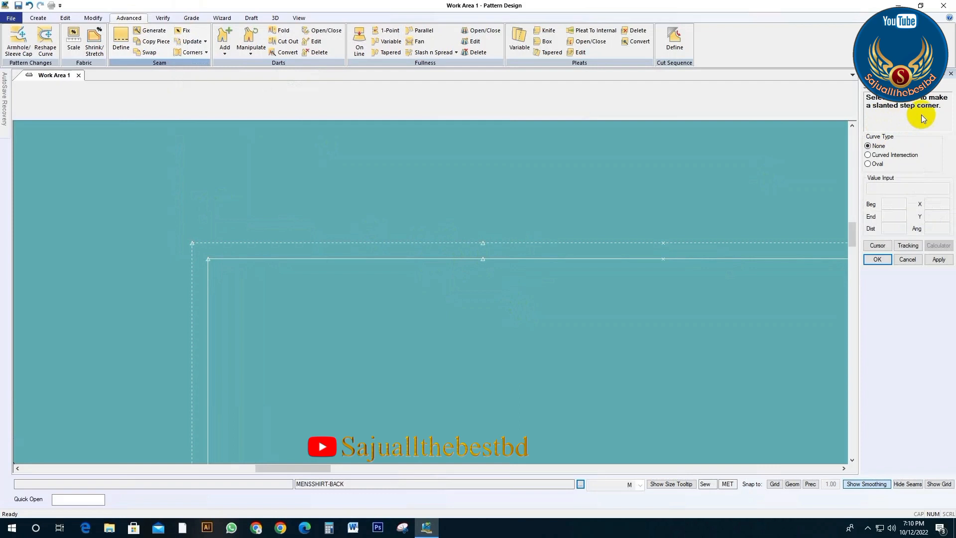
{"action": "left_click", "coordinate": [480, 259]}
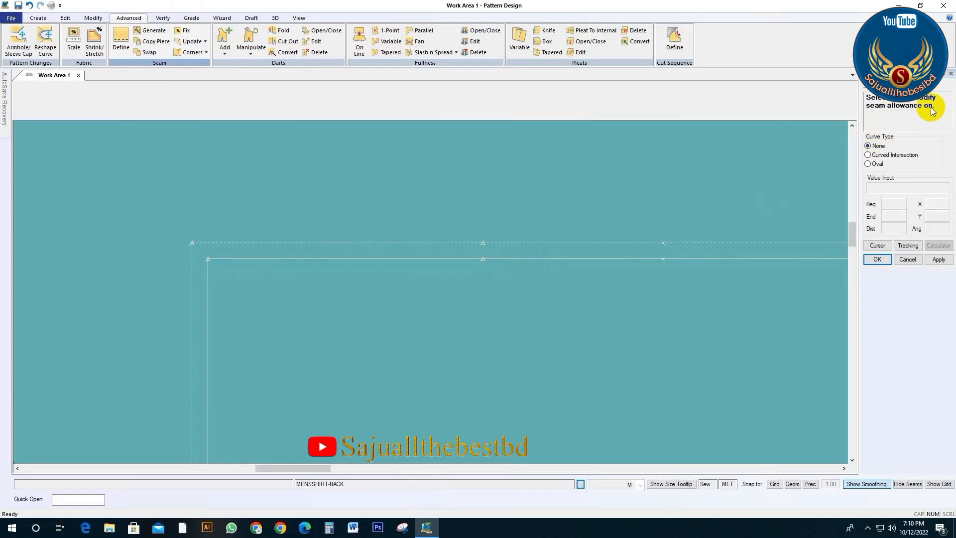
{"action": "left_click", "coordinate": [455, 260]}
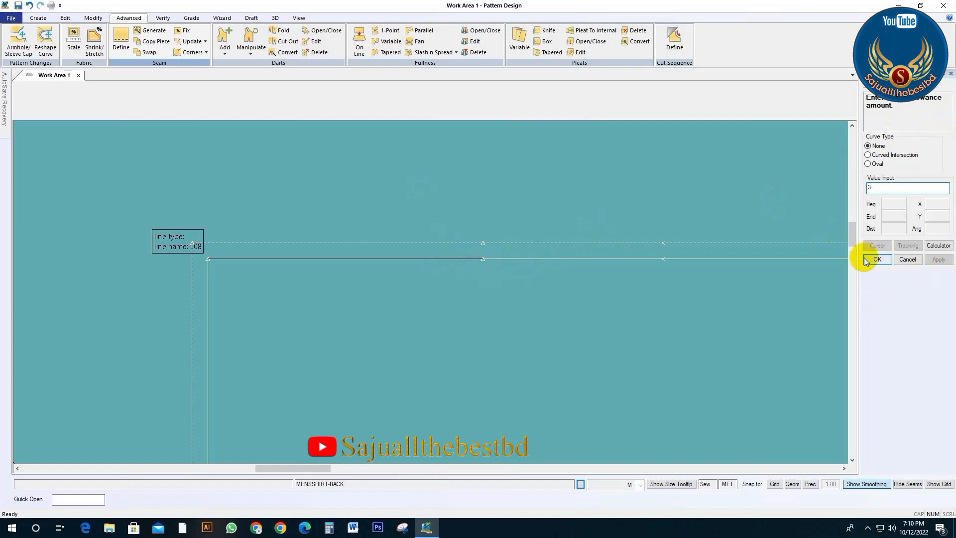
{"action": "left_click", "coordinate": [879, 260]}
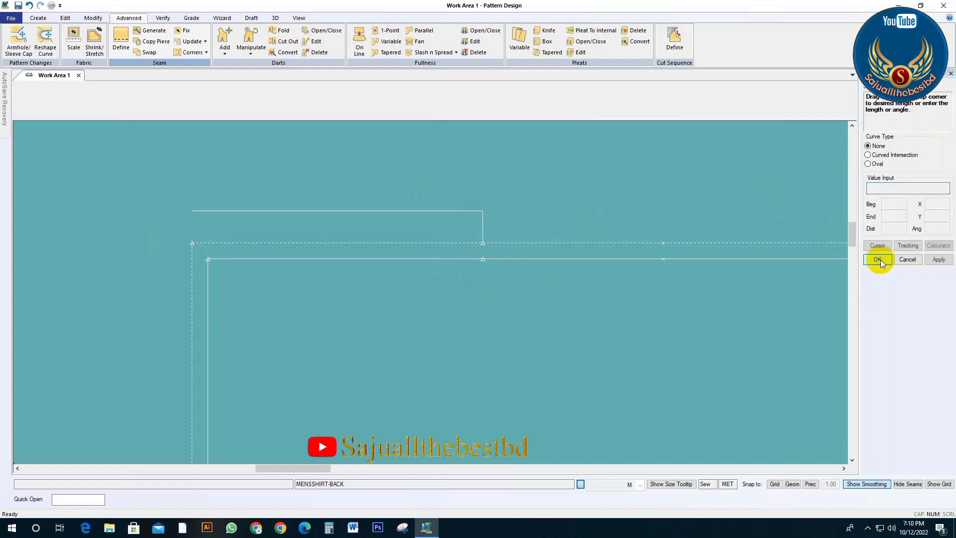
Step: Finish the slanted step corner with a step distance of 2 and an angle of 45
{"action": "scroll", "coordinate": [483, 215], "scroll_direction": "up", "scroll_amount": 3}
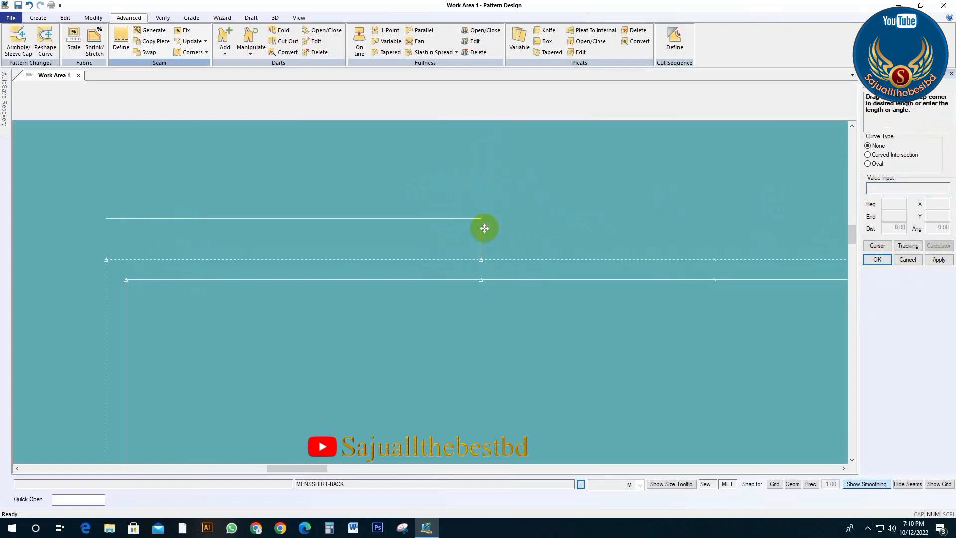
{"action": "left_click_drag", "start_coordinate": [481, 217], "coordinate": [468, 236]}
{"action": "type", "text": "2"}
{"action": "left_click", "coordinate": [939, 260]}
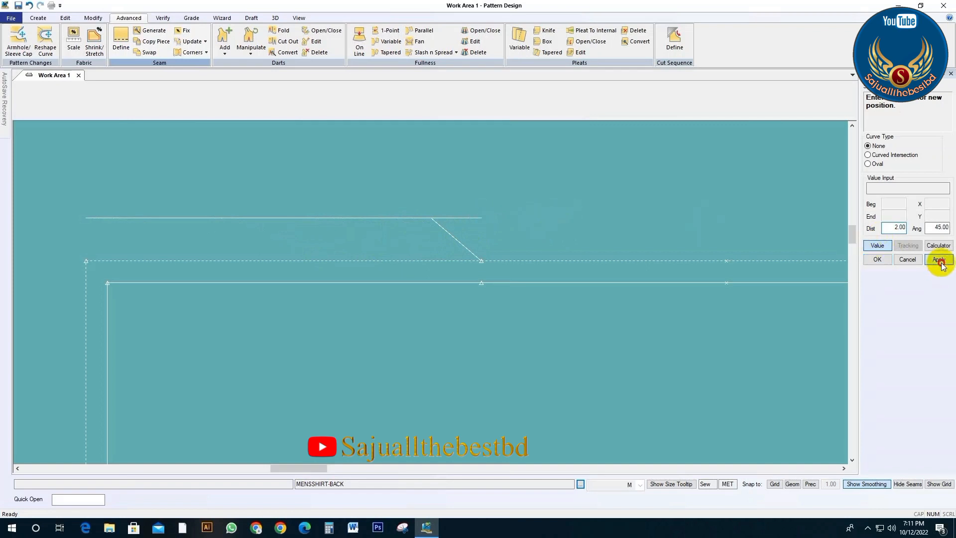
{"action": "left_click", "coordinate": [877, 259]}
{"action": "middle_click_drag", "start_coordinate": [434, 276], "coordinate": [464, 264]}
{"action": "scroll", "coordinate": [464, 264], "scroll_direction": "down", "scroll_amount": 3}
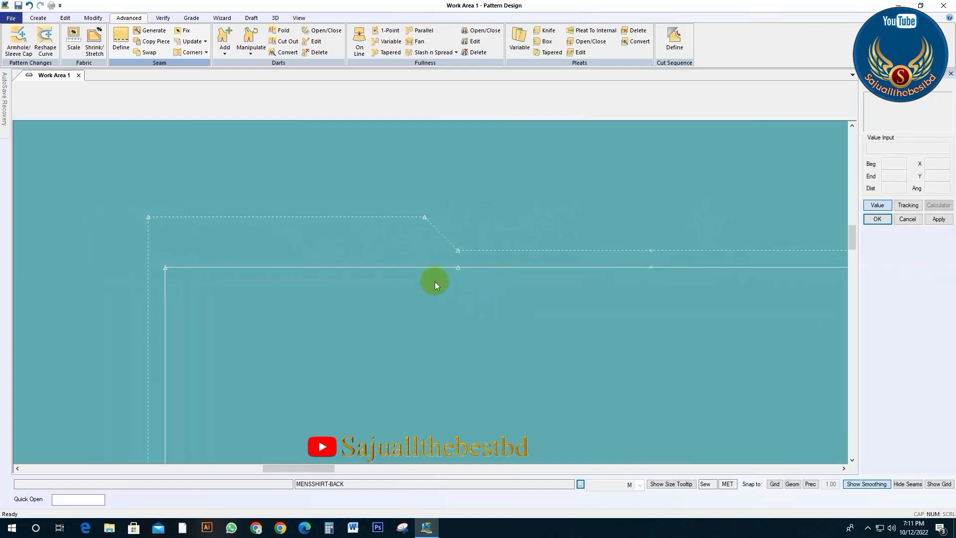
Step: Look over the slanted seam step on MENSSHIRT-BACK and hide the seams on the pattern pieces
{"action": "middle_click_drag", "start_coordinate": [458, 311], "coordinate": [444, 296]}
{"action": "scroll", "coordinate": [492, 272], "scroll_direction": "down", "scroll_amount": 8}
{"action": "middle_click_drag", "start_coordinate": [481, 329], "coordinate": [529, 283]}
{"action": "scroll", "coordinate": [551, 282], "scroll_direction": "down", "scroll_amount": 1}
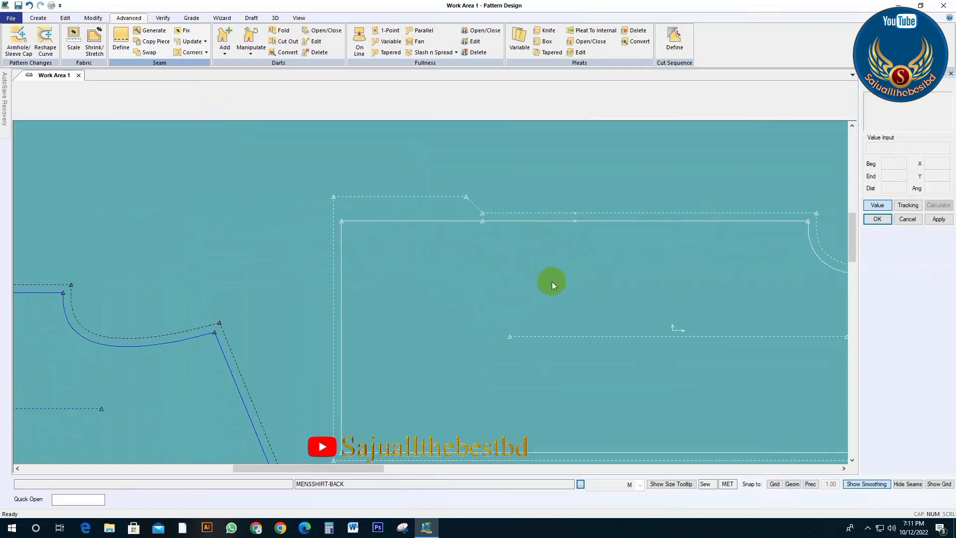
{"action": "scroll", "coordinate": [554, 281], "scroll_direction": "down", "scroll_amount": 7}
{"action": "scroll", "coordinate": [499, 222], "scroll_direction": "up", "scroll_amount": 4}
{"action": "scroll", "coordinate": [630, 246], "scroll_direction": "down", "scroll_amount": 4}
{"action": "scroll", "coordinate": [629, 247], "scroll_direction": "down", "scroll_amount": 1}
{"action": "left_click_drag", "start_coordinate": [340, 347], "coordinate": [333, 286]}
{"action": "scroll", "coordinate": [599, 241], "scroll_direction": "up", "scroll_amount": 5}
{"action": "scroll", "coordinate": [530, 225], "scroll_direction": "up", "scroll_amount": 6}
{"action": "left_click_drag", "start_coordinate": [573, 324], "coordinate": [549, 324]}
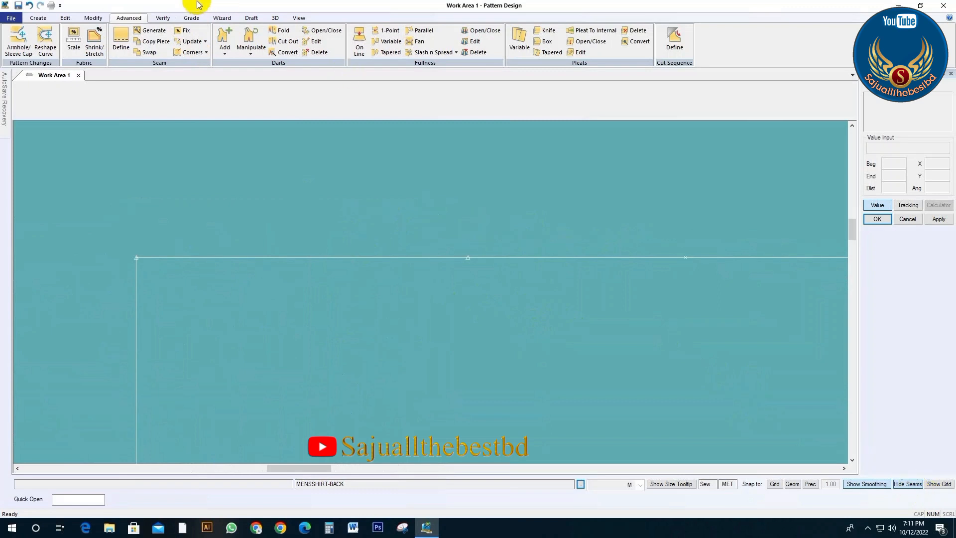
Step: Choose the hem-side segment of the MENSSHIRT-BACK side seam for a line move, with thumbtacks at the hem corner and the split point
{"action": "left_click", "coordinate": [94, 18]}
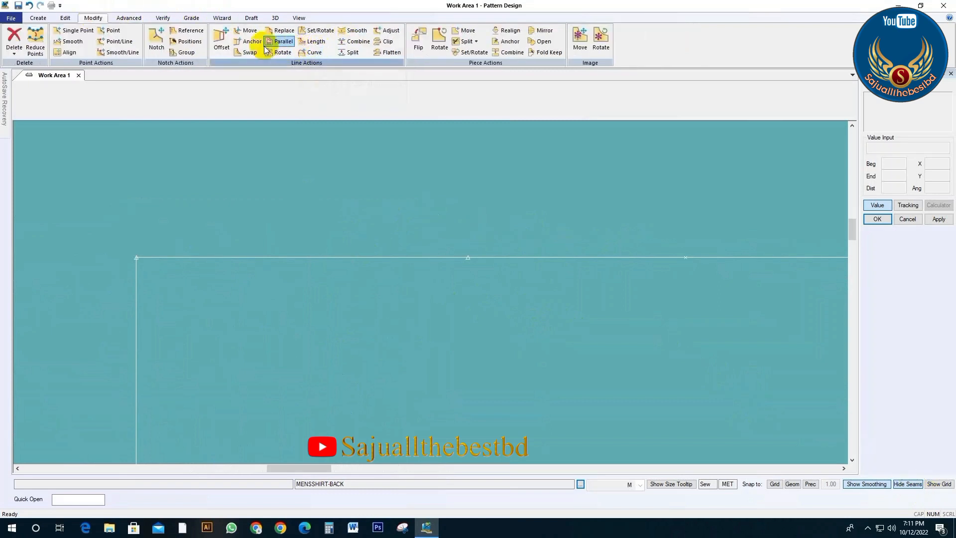
{"action": "left_click", "coordinate": [247, 30]}
{"action": "left_click", "coordinate": [339, 259]}
{"action": "right_click", "coordinate": [347, 222]}
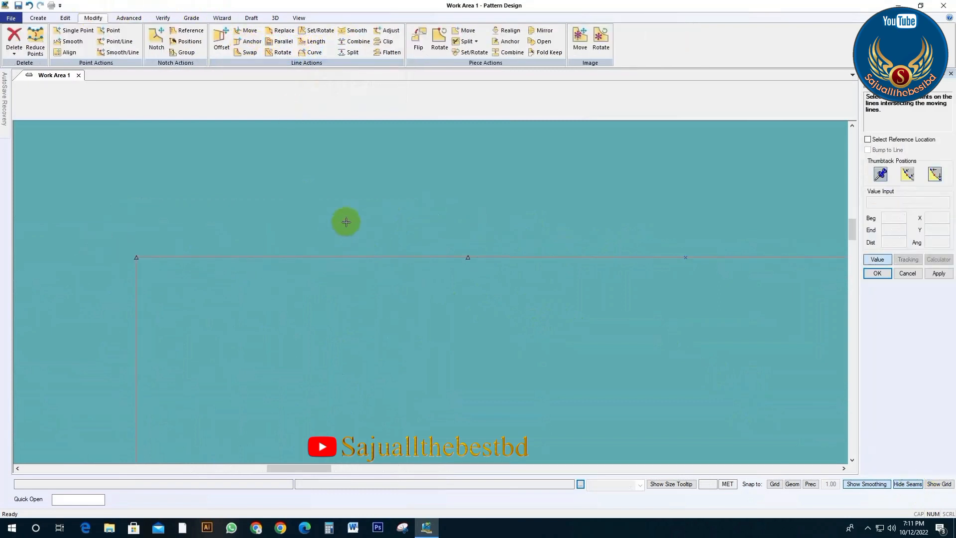
{"action": "scroll", "coordinate": [330, 223], "scroll_direction": "down", "scroll_amount": 2}
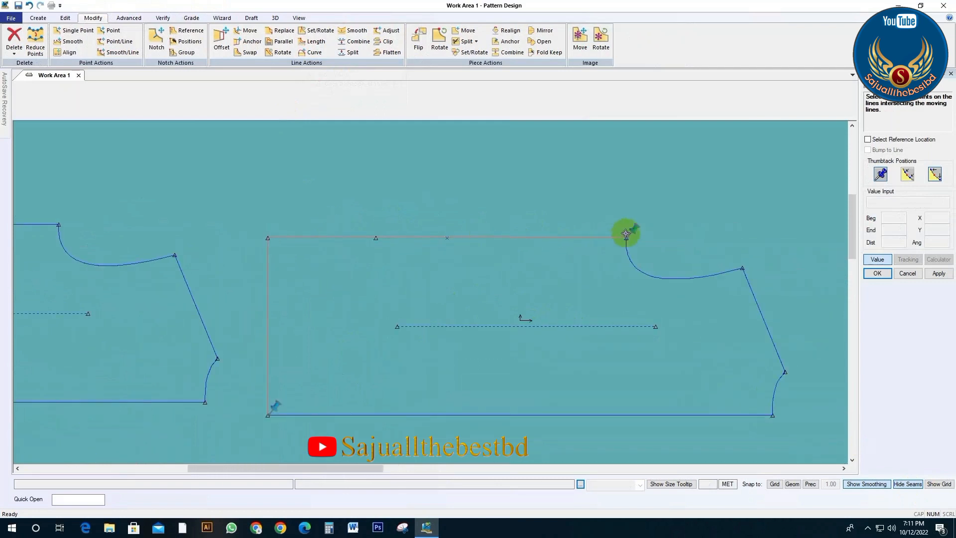
{"action": "left_click", "coordinate": [485, 232]}
{"action": "left_click", "coordinate": [456, 228]}
{"action": "left_click", "coordinate": [269, 310]}
{"action": "scroll", "coordinate": [269, 222], "scroll_direction": "up", "scroll_amount": 4}
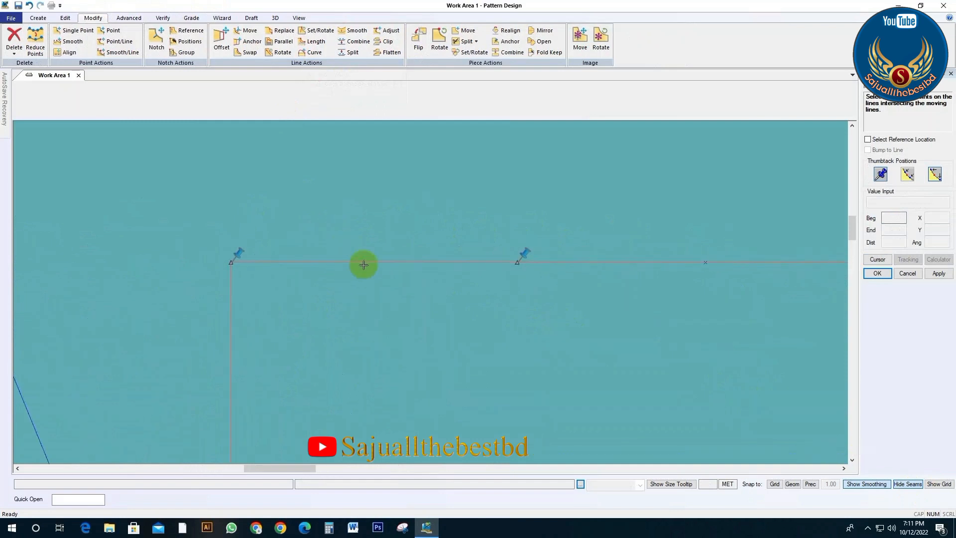
Step: Move the hem-side segment of the side seam vertically outward by 2 to form a perpendicular step
{"action": "left_click", "coordinate": [363, 262]}
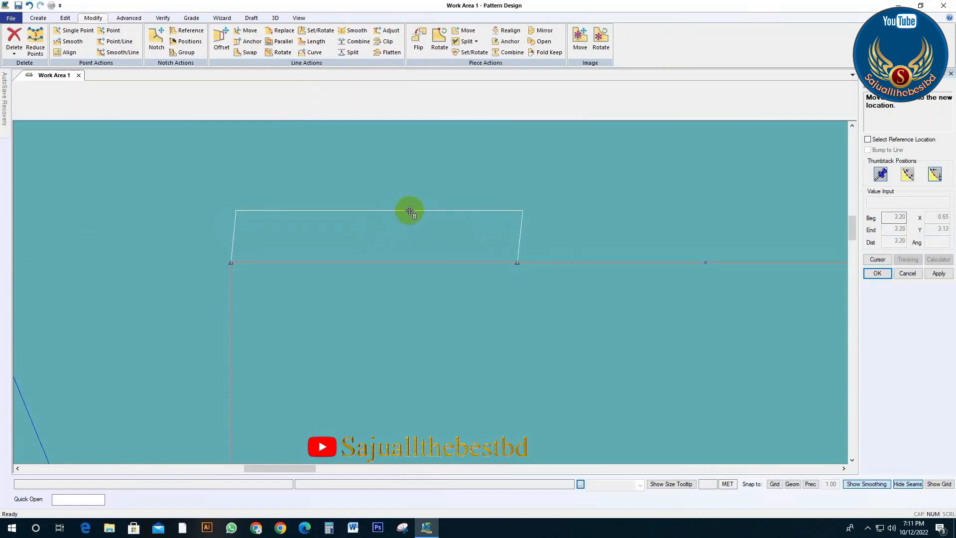
{"action": "right_click", "coordinate": [400, 212]}
{"action": "left_click", "coordinate": [400, 251]}
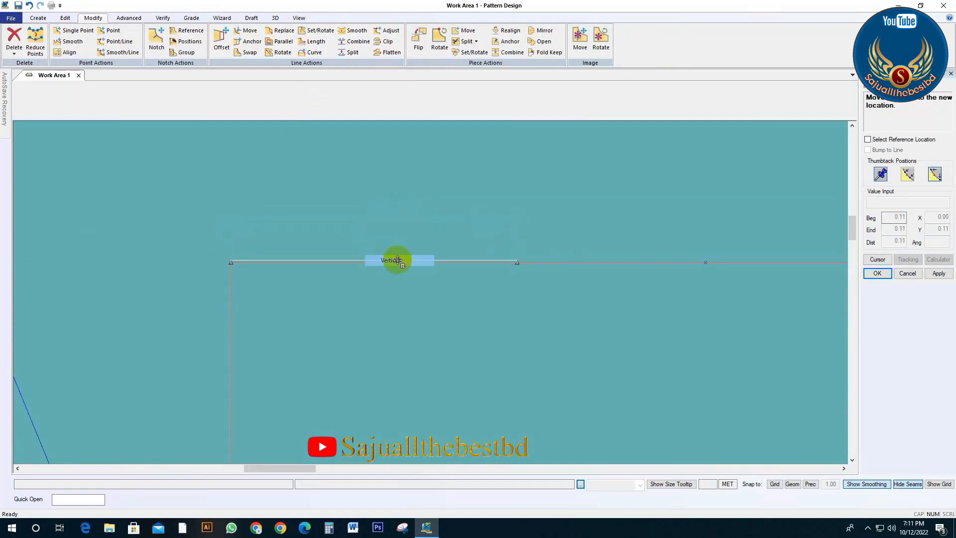
{"action": "left_click", "coordinate": [433, 228]}
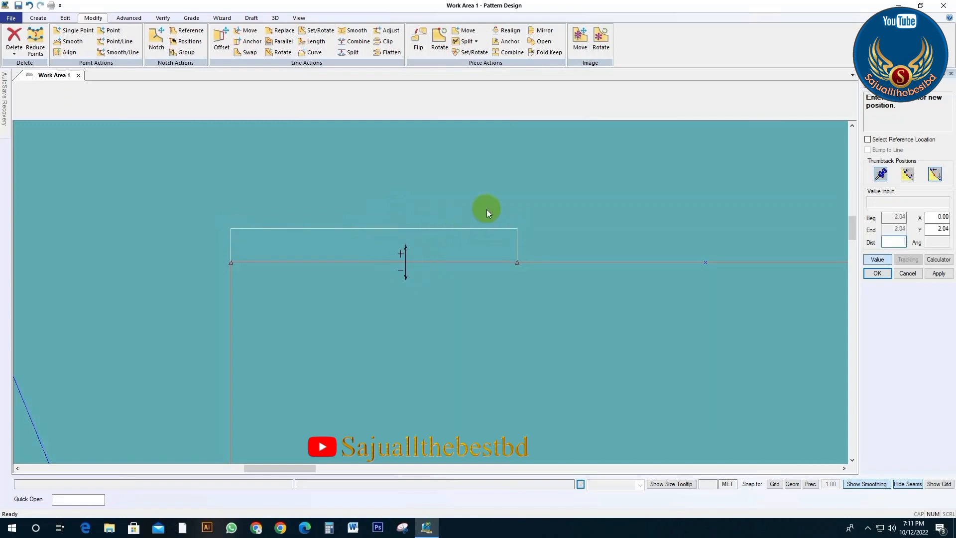
{"action": "key", "text": "Return"}
Step: Split the perimeter line of MENSSHIRT-BACK at the inner corner of the step
{"action": "scroll", "coordinate": [518, 255], "scroll_direction": "up", "scroll_amount": 1}
{"action": "left_click", "coordinate": [363, 55]}
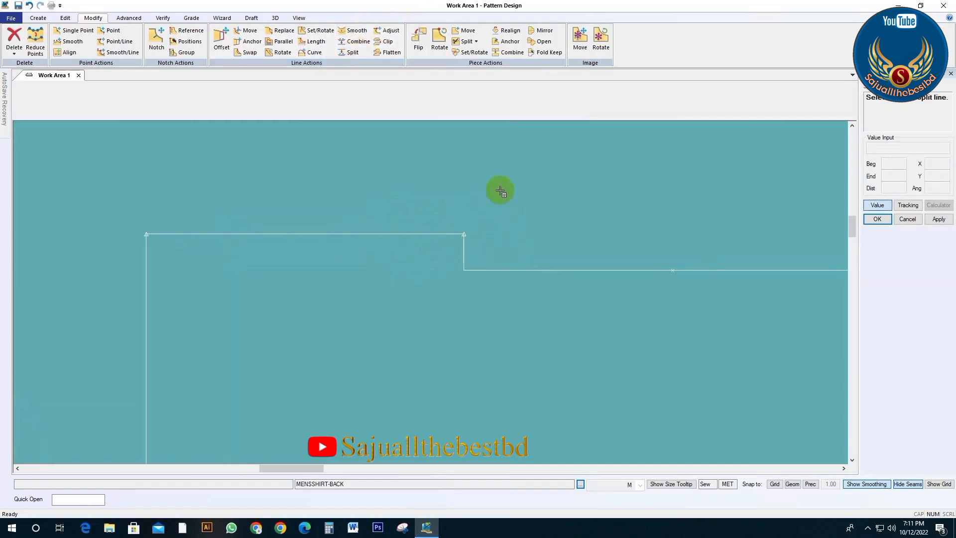
{"action": "left_click", "coordinate": [457, 276]}
{"action": "right_click", "coordinate": [504, 194]}
{"action": "left_click", "coordinate": [551, 205]}
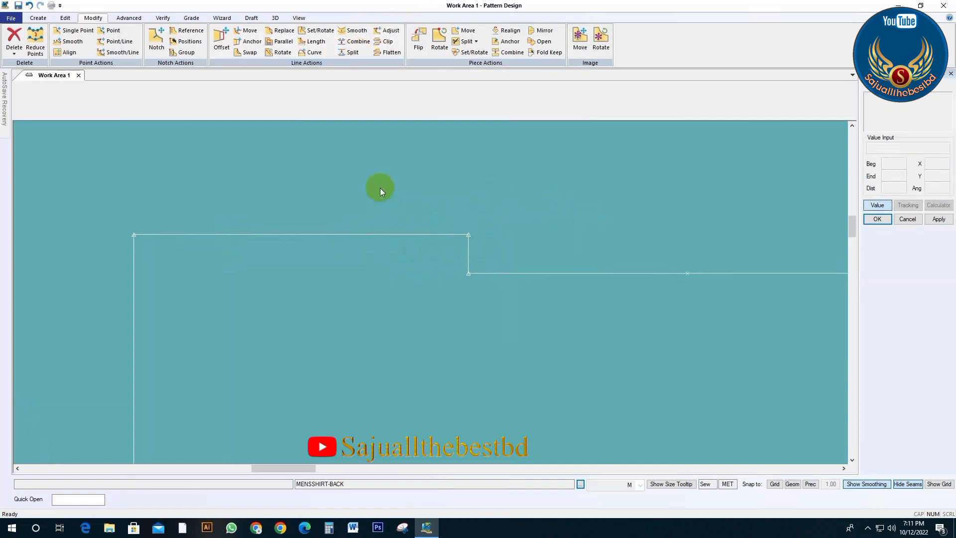
Step: Try to move the step's outer corner point horizontally toward the hem
{"action": "left_click", "coordinate": [118, 52]}
{"action": "left_click", "coordinate": [464, 232]}
{"action": "right_click", "coordinate": [510, 243]}
{"action": "left_click", "coordinate": [510, 244]}
{"action": "right_click", "coordinate": [511, 244]}
{"action": "left_click", "coordinate": [512, 245]}
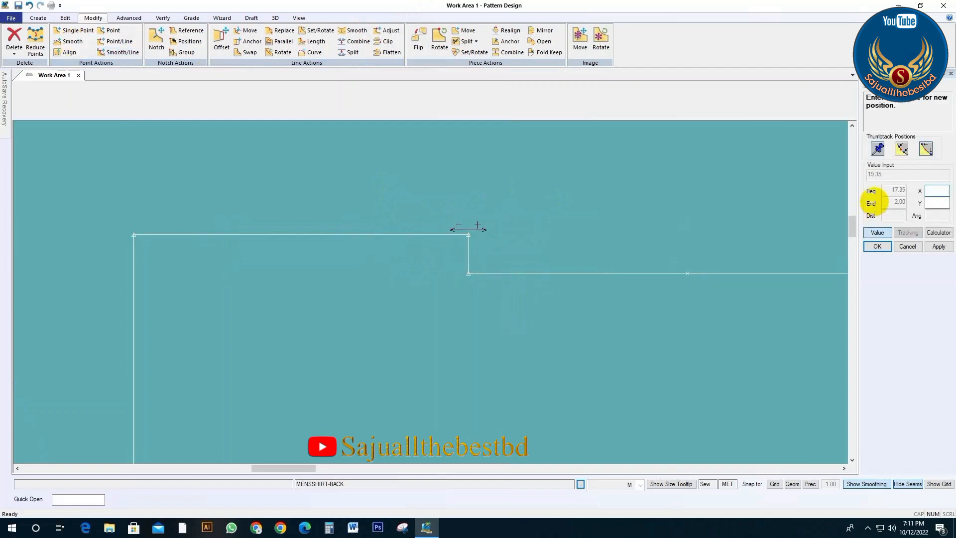
{"action": "key", "text": "Return"}
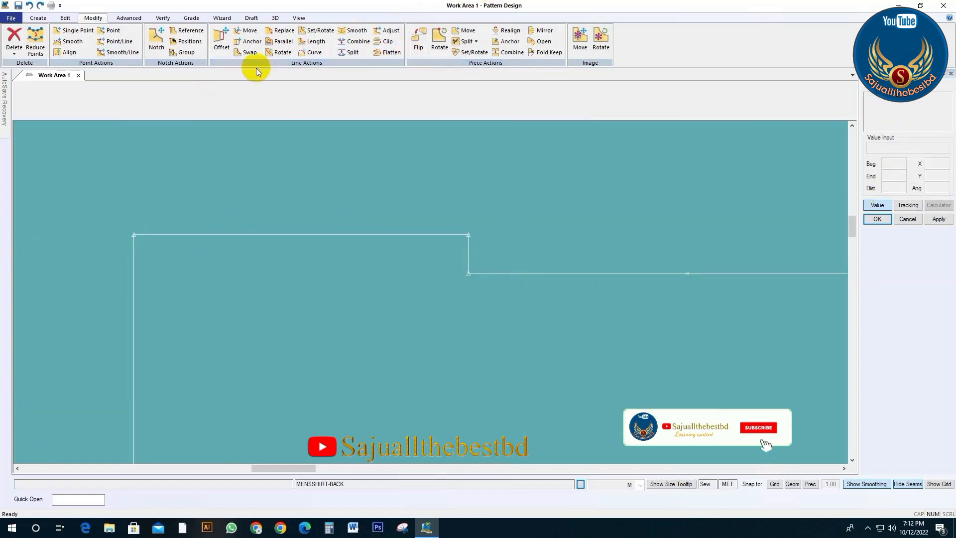
Step: Move the step's outer corner point by -2 in X so the step edge slants
{"action": "left_click", "coordinate": [70, 32]}
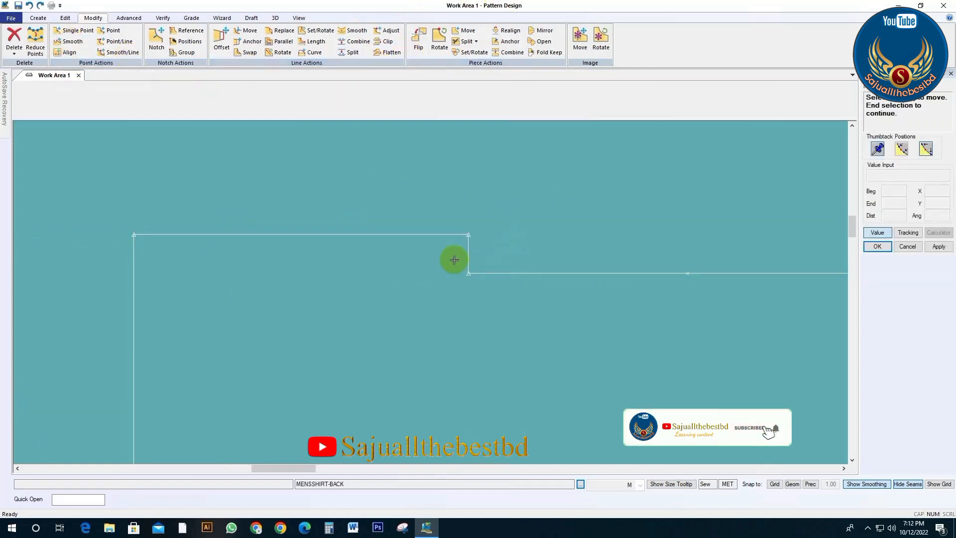
{"action": "left_click", "coordinate": [468, 234]}
{"action": "right_click", "coordinate": [580, 240]}
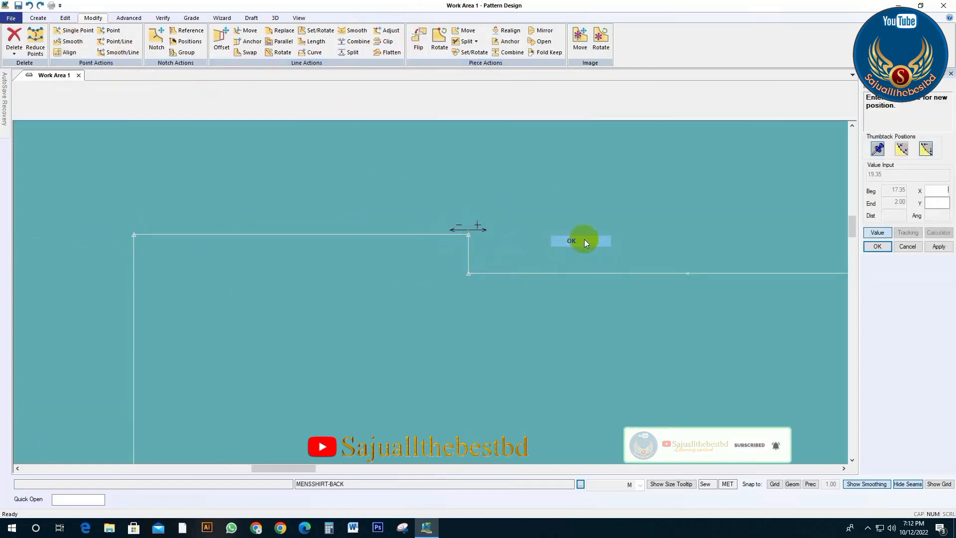
{"action": "type", "text": "-2"}
{"action": "key", "text": "Return"}
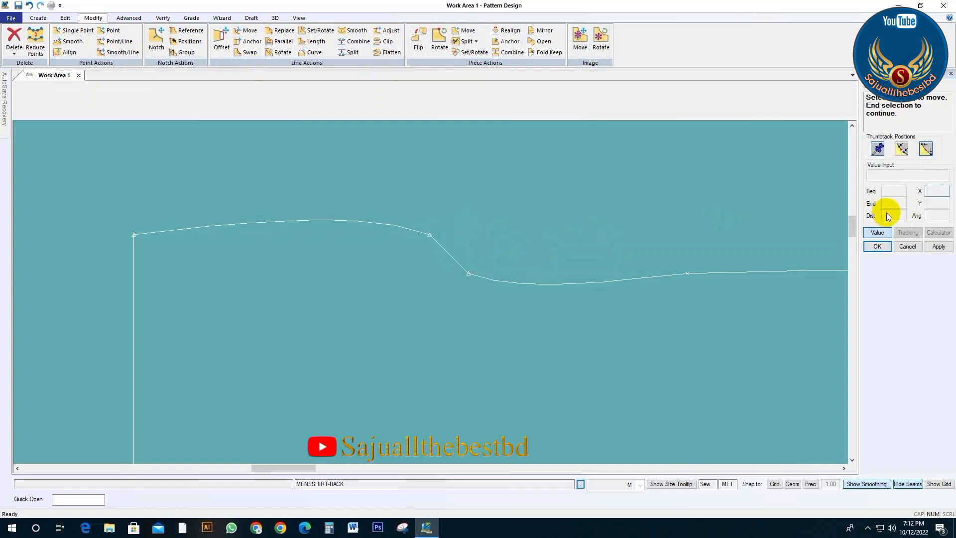
Step: Save MENSSHIRT-BACK, letting its duplicate point IDs be reassigned automatically
{"action": "left_click", "coordinate": [18, 5]}
{"action": "left_click", "coordinate": [437, 301]}
{"action": "right_click", "coordinate": [436, 300]}
{"action": "left_click", "coordinate": [423, 299]}
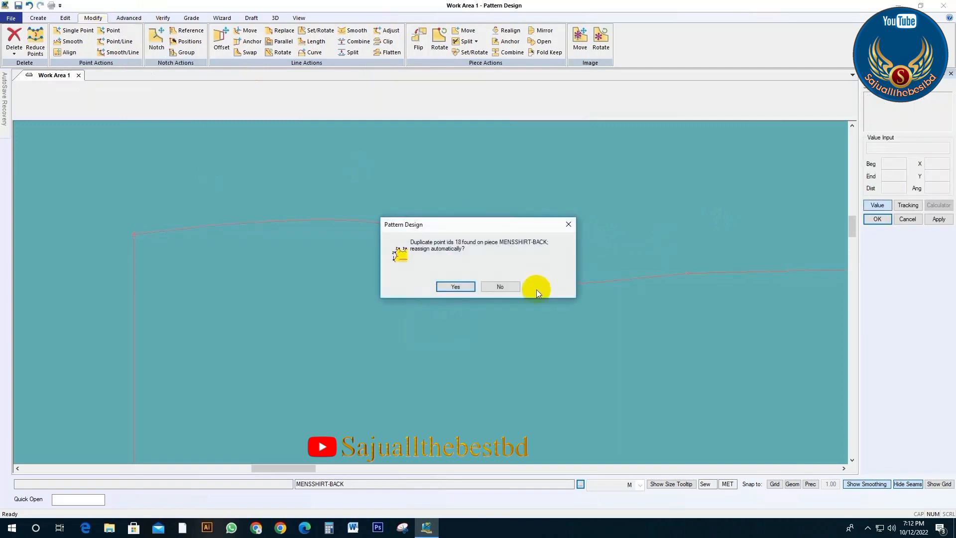
{"action": "left_click", "coordinate": [455, 288]}
Step: Reposition MENSSHIRT-BACK and MENSSHIRT-BACK1 in the work area so they lie next to each other
{"action": "middle_click_drag", "start_coordinate": [448, 326], "coordinate": [518, 297]}
{"action": "scroll", "coordinate": [528, 284], "scroll_direction": "down", "scroll_amount": 2}
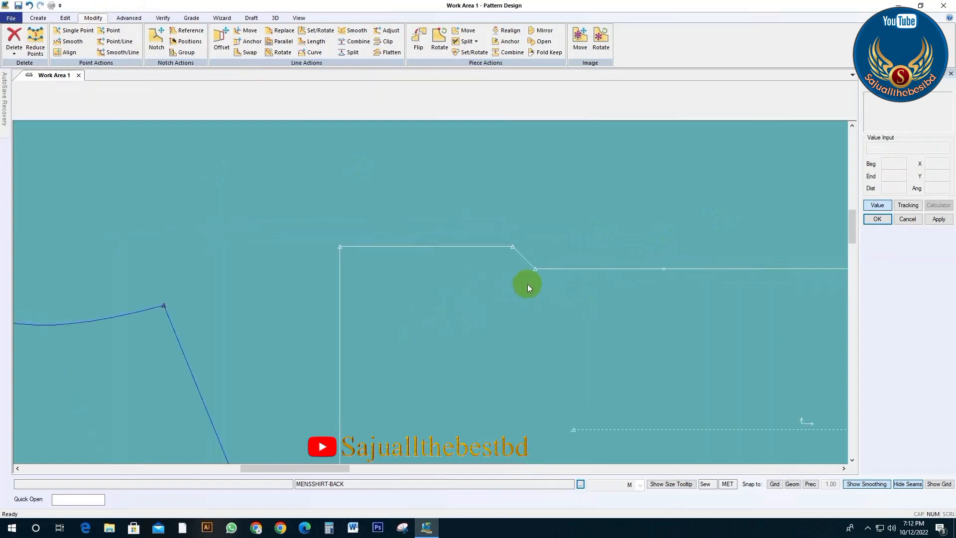
{"action": "scroll", "coordinate": [528, 284], "scroll_direction": "down", "scroll_amount": 4}
{"action": "middle_click_drag", "start_coordinate": [645, 342], "coordinate": [660, 273]}
{"action": "scroll", "coordinate": [659, 273], "scroll_direction": "down", "scroll_amount": 1}
{"action": "left_click_drag", "start_coordinate": [655, 277], "coordinate": [691, 318]}
{"action": "left_click_drag", "start_coordinate": [386, 319], "coordinate": [238, 298]}
{"action": "left_click_drag", "start_coordinate": [636, 329], "coordinate": [448, 315]}
{"action": "scroll", "coordinate": [423, 291], "scroll_direction": "up", "scroll_amount": 1}
{"action": "scroll", "coordinate": [439, 263], "scroll_direction": "up", "scroll_amount": 2}
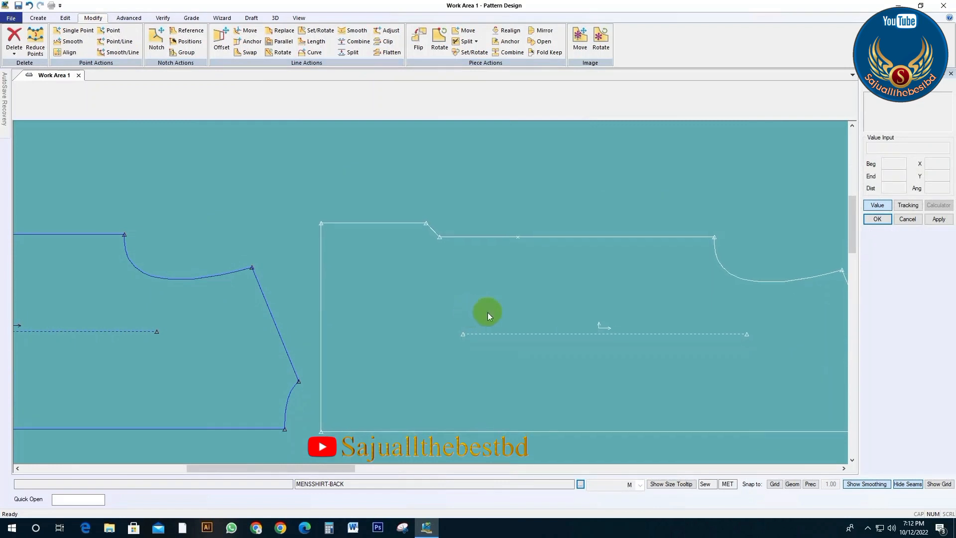
{"action": "scroll", "coordinate": [533, 273], "scroll_direction": "down", "scroll_amount": 2}
Step: Nudge MENSSHIRT-BACK1 and MENSSHIRT-BACK into line with each other, leaving a small gap between them
{"action": "left_click", "coordinate": [333, 312]}
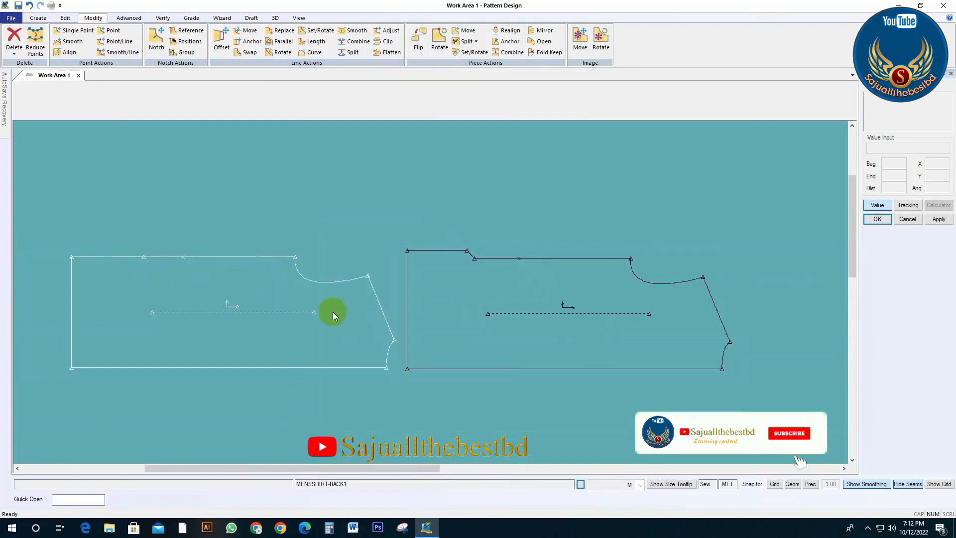
{"action": "left_click_drag", "start_coordinate": [327, 309], "coordinate": [325, 304]}
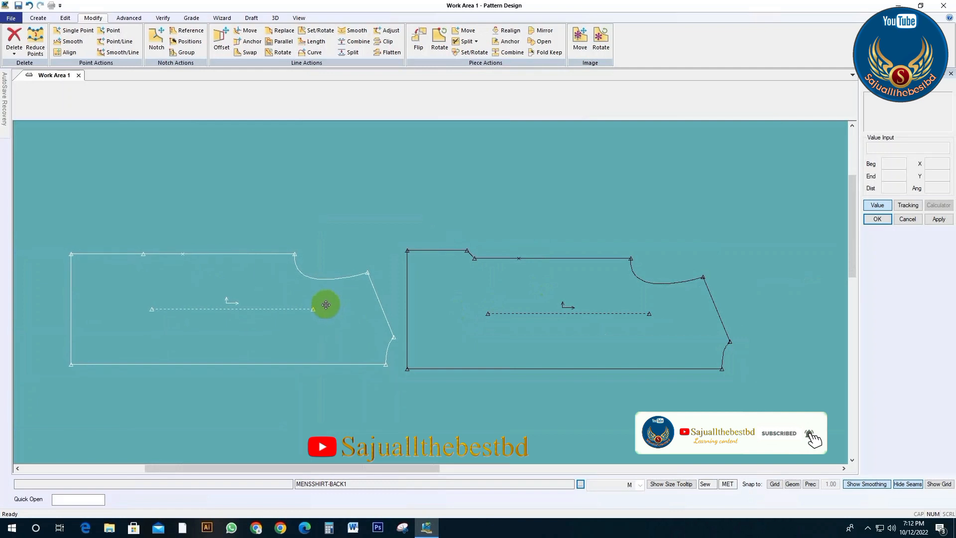
{"action": "left_click", "coordinate": [525, 311]}
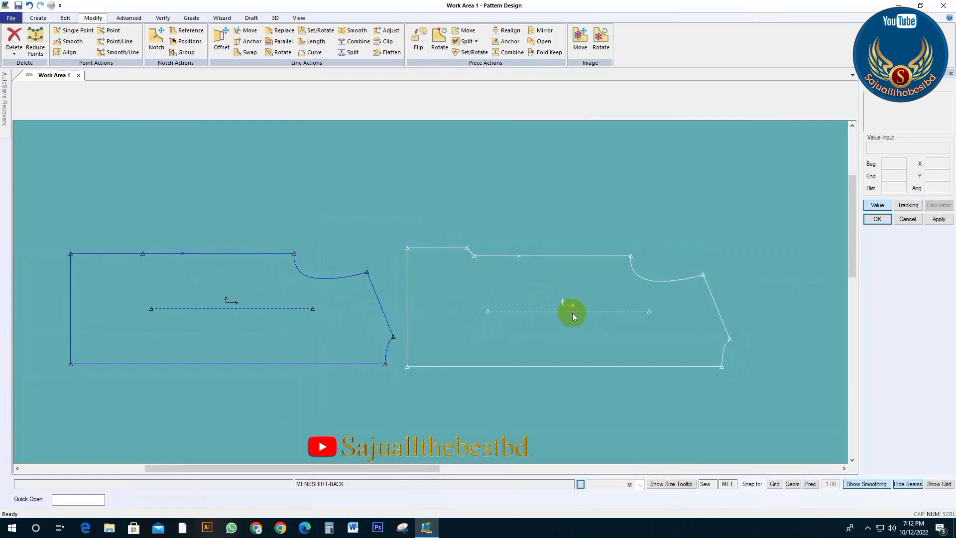
{"action": "left_click_drag", "start_coordinate": [561, 324], "coordinate": [575, 317]}
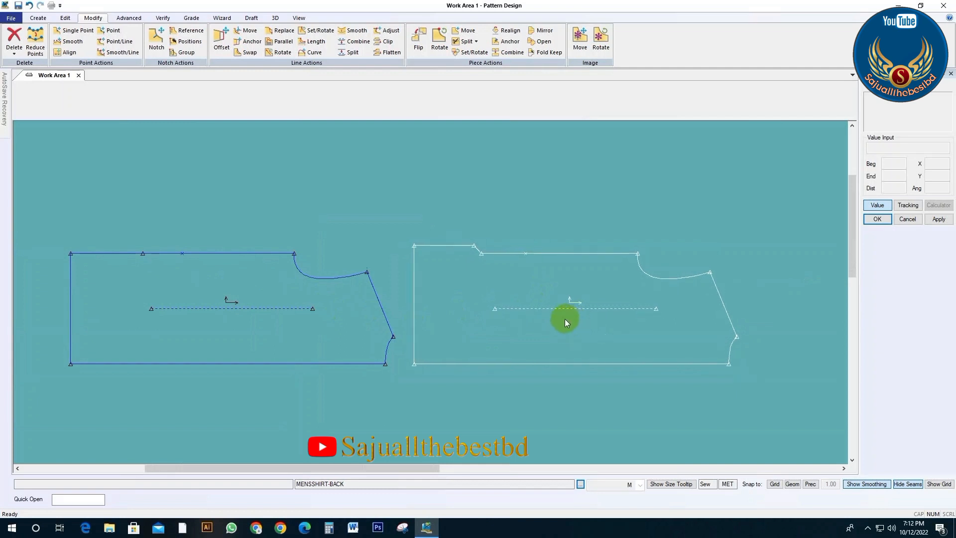
{"action": "left_click_drag", "start_coordinate": [560, 321], "coordinate": [563, 321]}
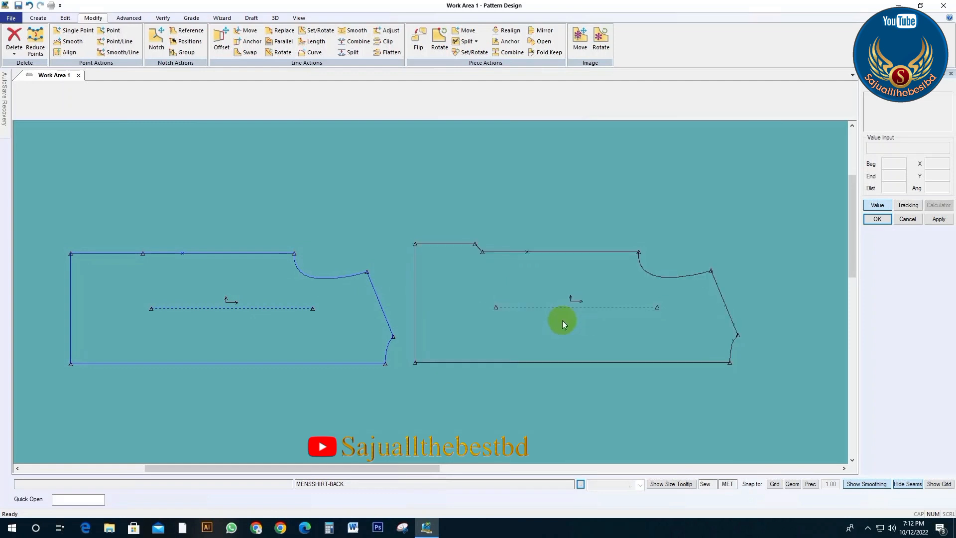